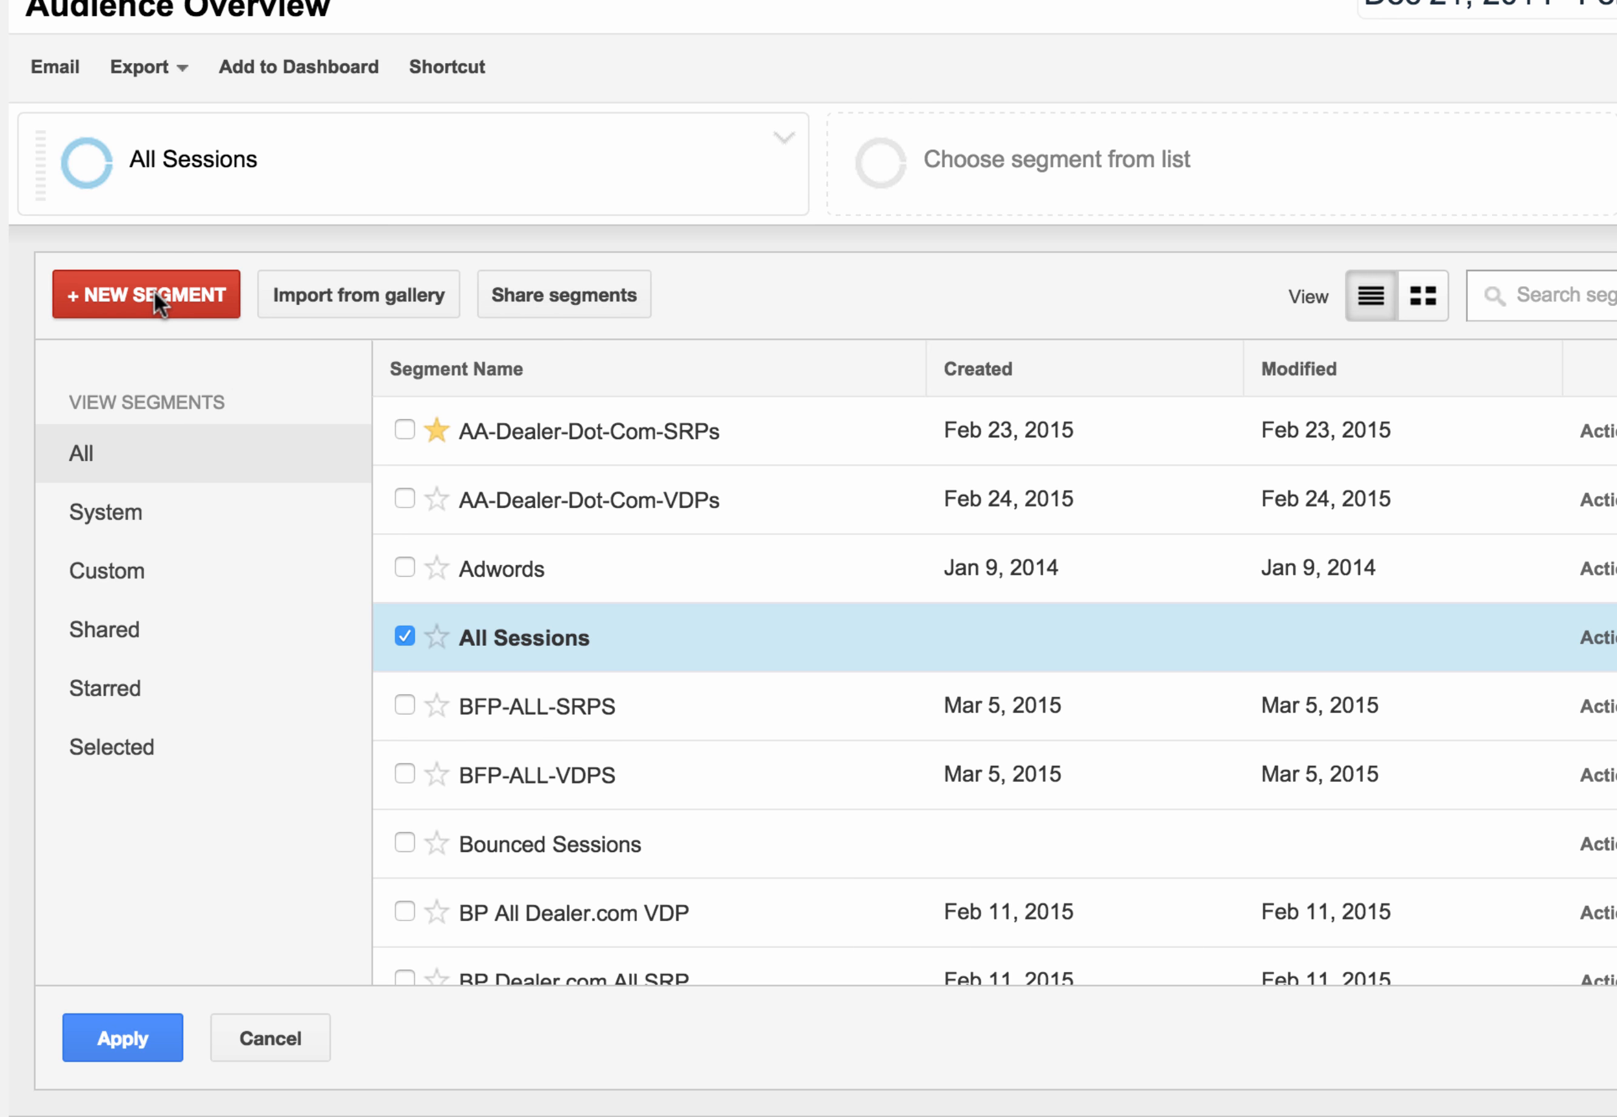
Create a new segment and name it DominionDealerVDPS
{"action": "left_click", "coordinate": [152, 290]}
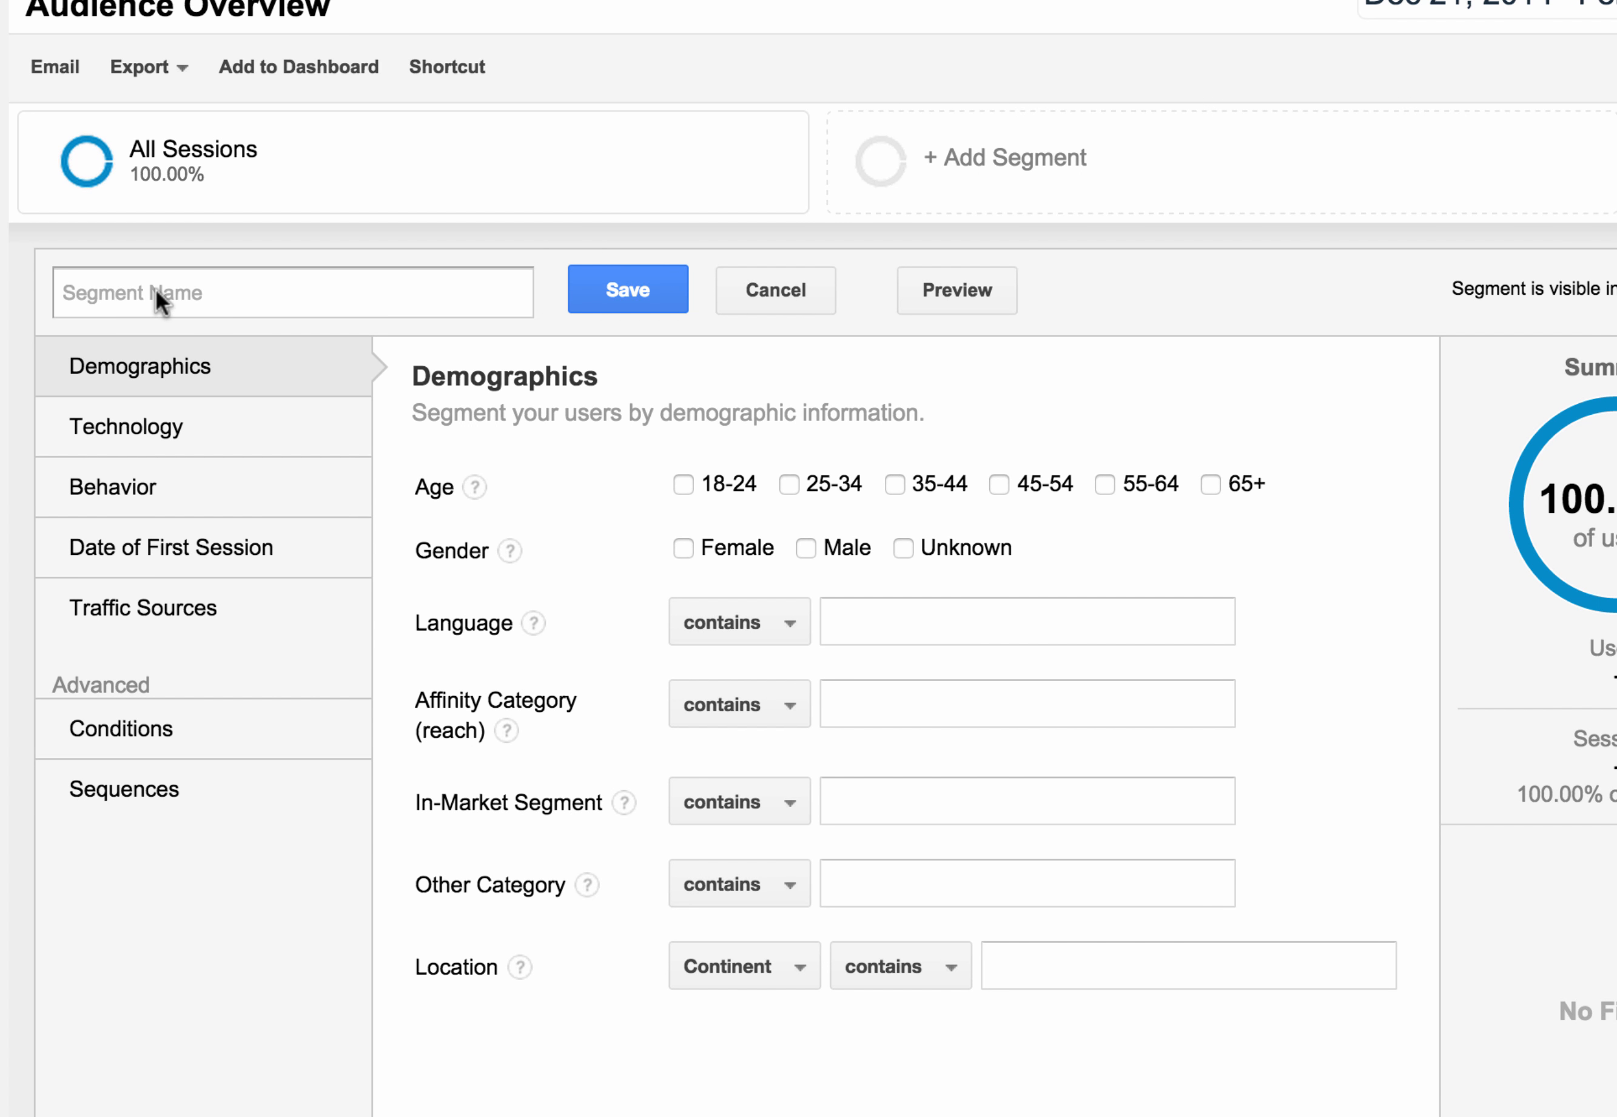
{"action": "left_click", "coordinate": [156, 290]}
{"action": "type", "text": "Dom"}
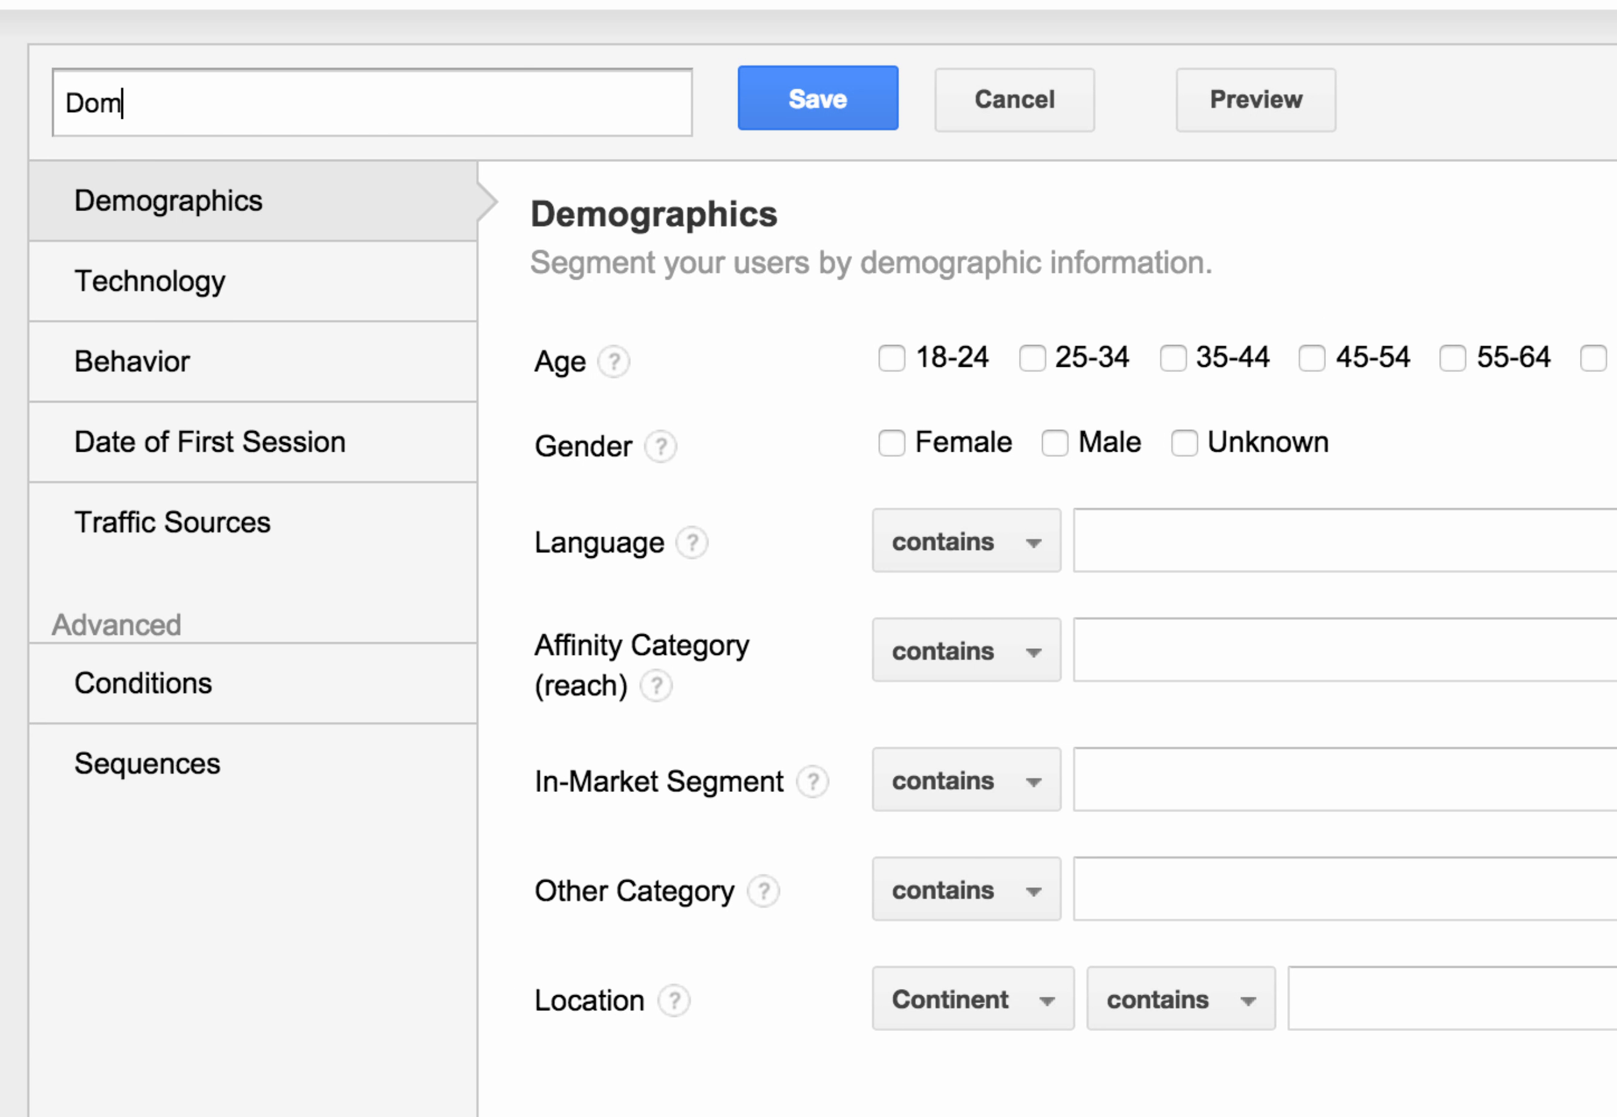
{"action": "type", "text": "inionDealerVDPS"}
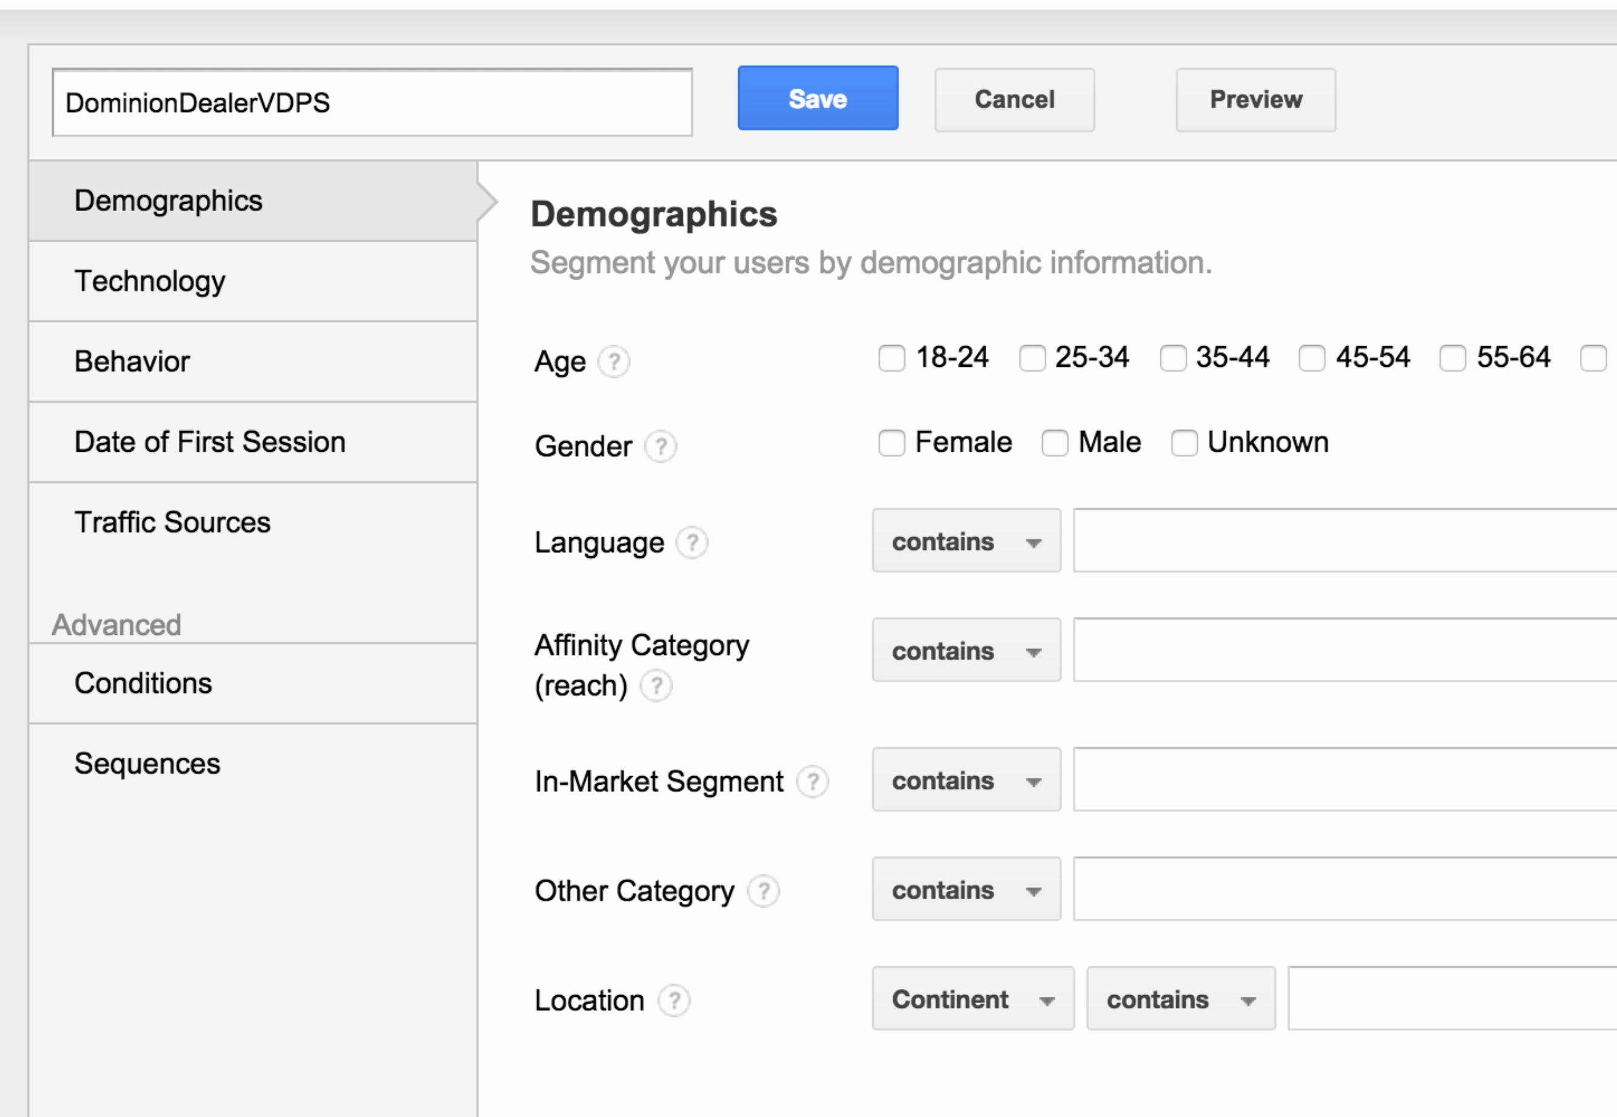
Add a condition that includes sessions whose Page starts with "/inventory-details/", and save the segment
{"action": "left_click", "coordinate": [167, 701]}
{"action": "left_click", "coordinate": [697, 479]}
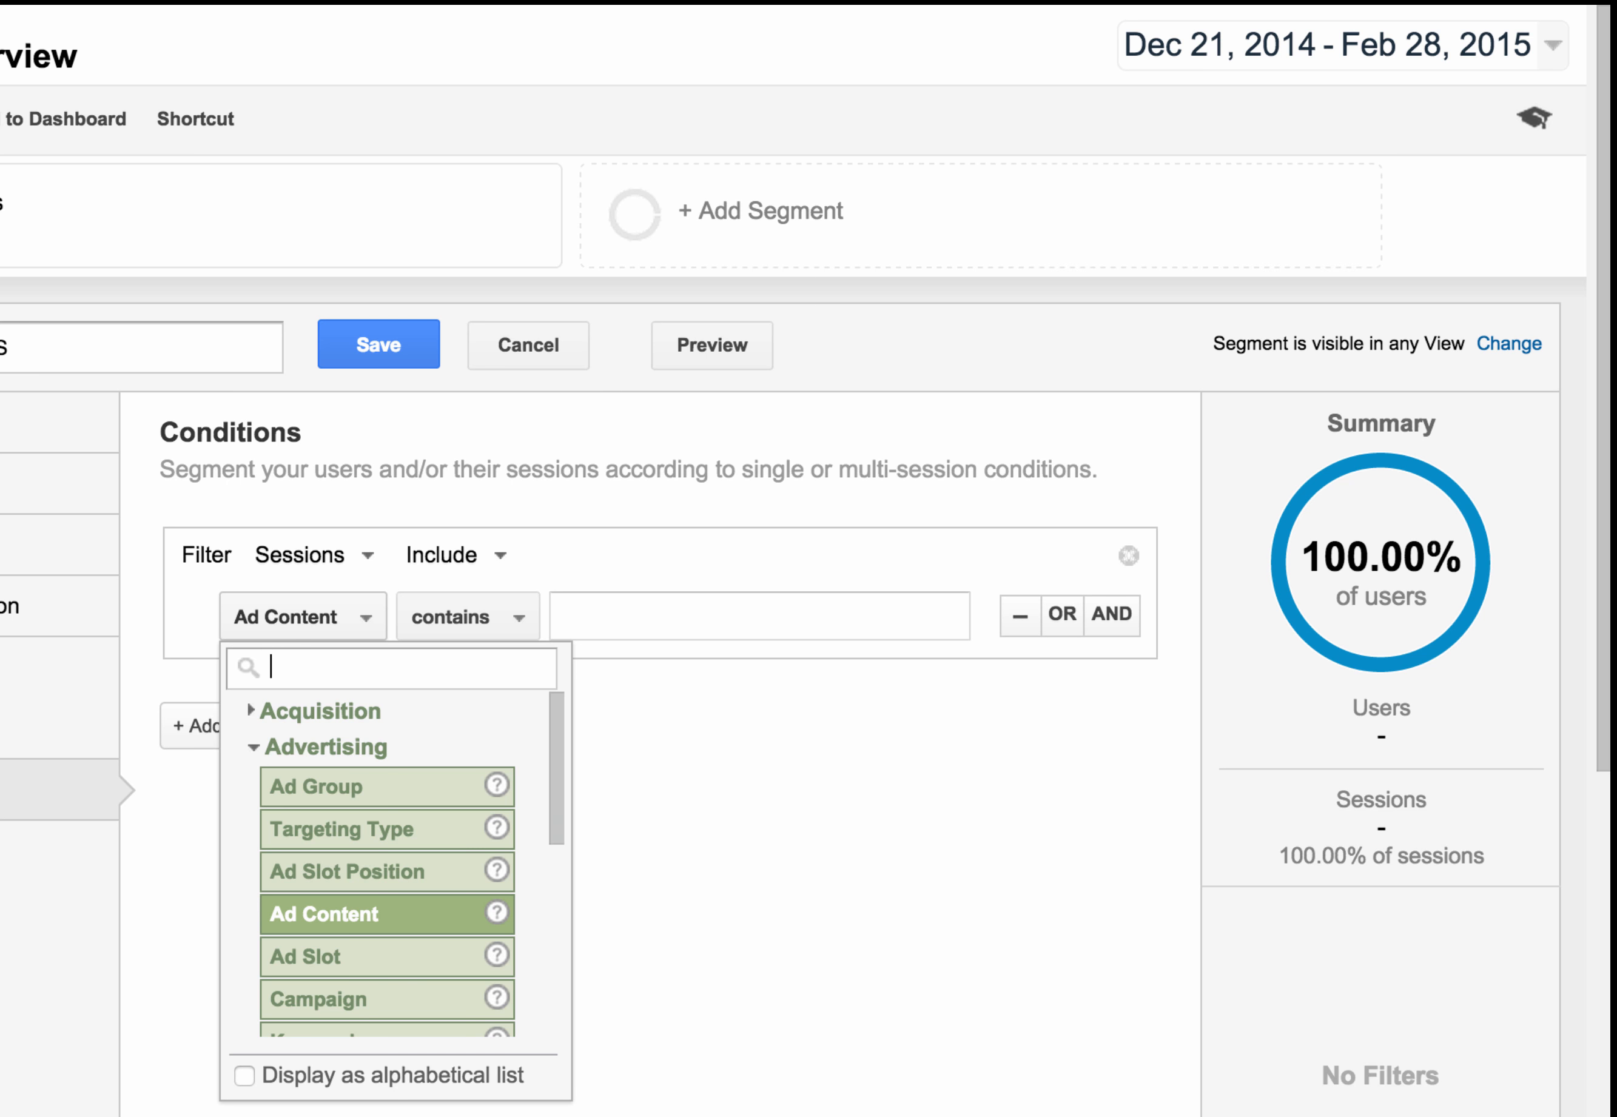
{"action": "type", "text": "Page"}
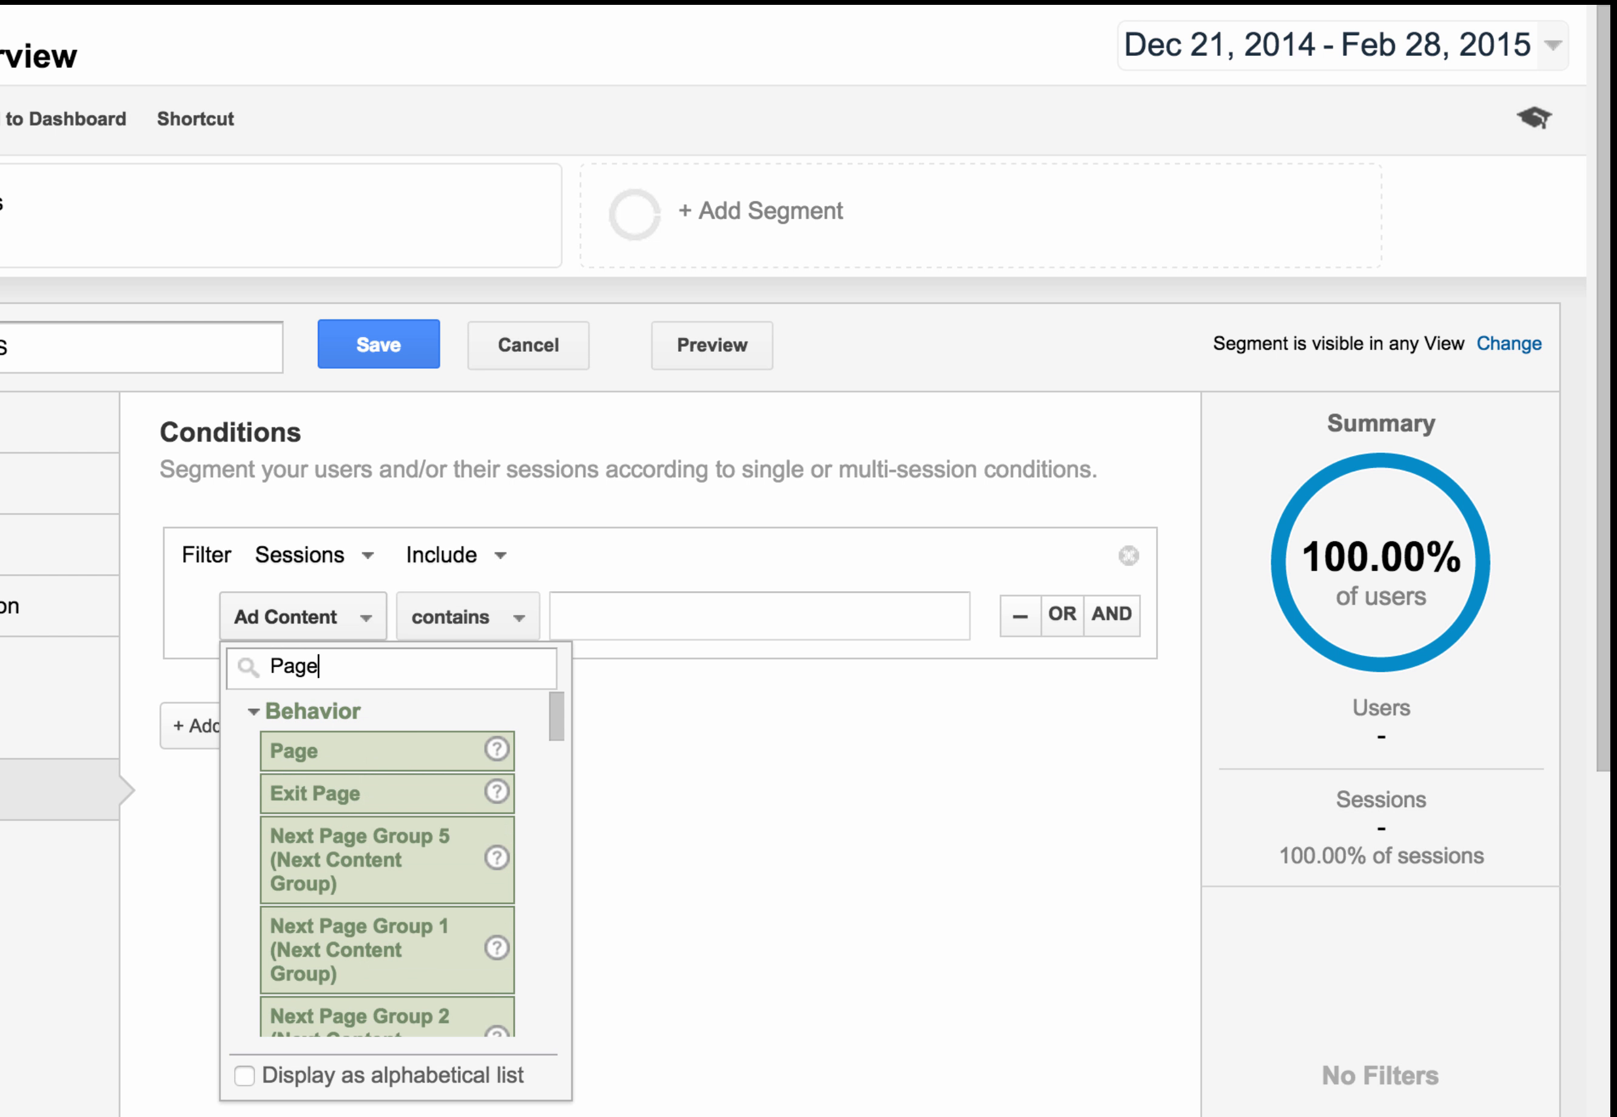
{"action": "left_click", "coordinate": [320, 752]}
{"action": "left_click", "coordinate": [429, 620]}
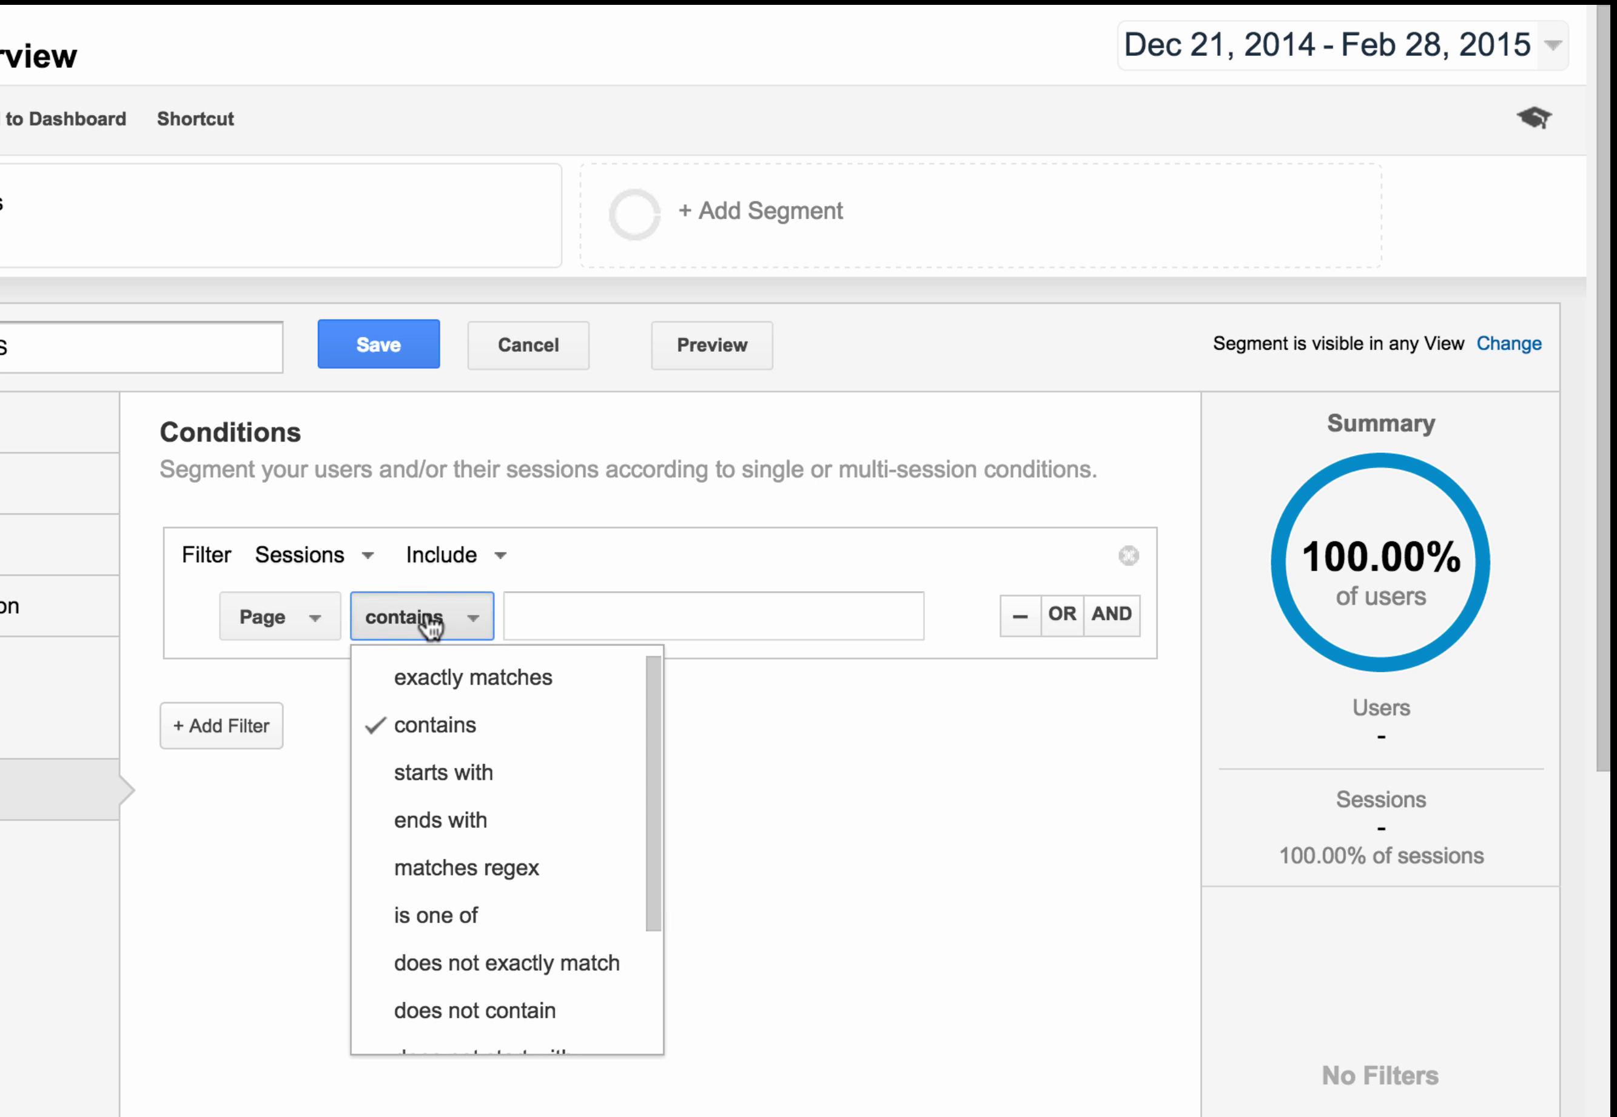
{"action": "left_click", "coordinate": [437, 772]}
{"action": "left_click", "coordinate": [571, 619]}
{"action": "type", "text": "/inventory-details/"}
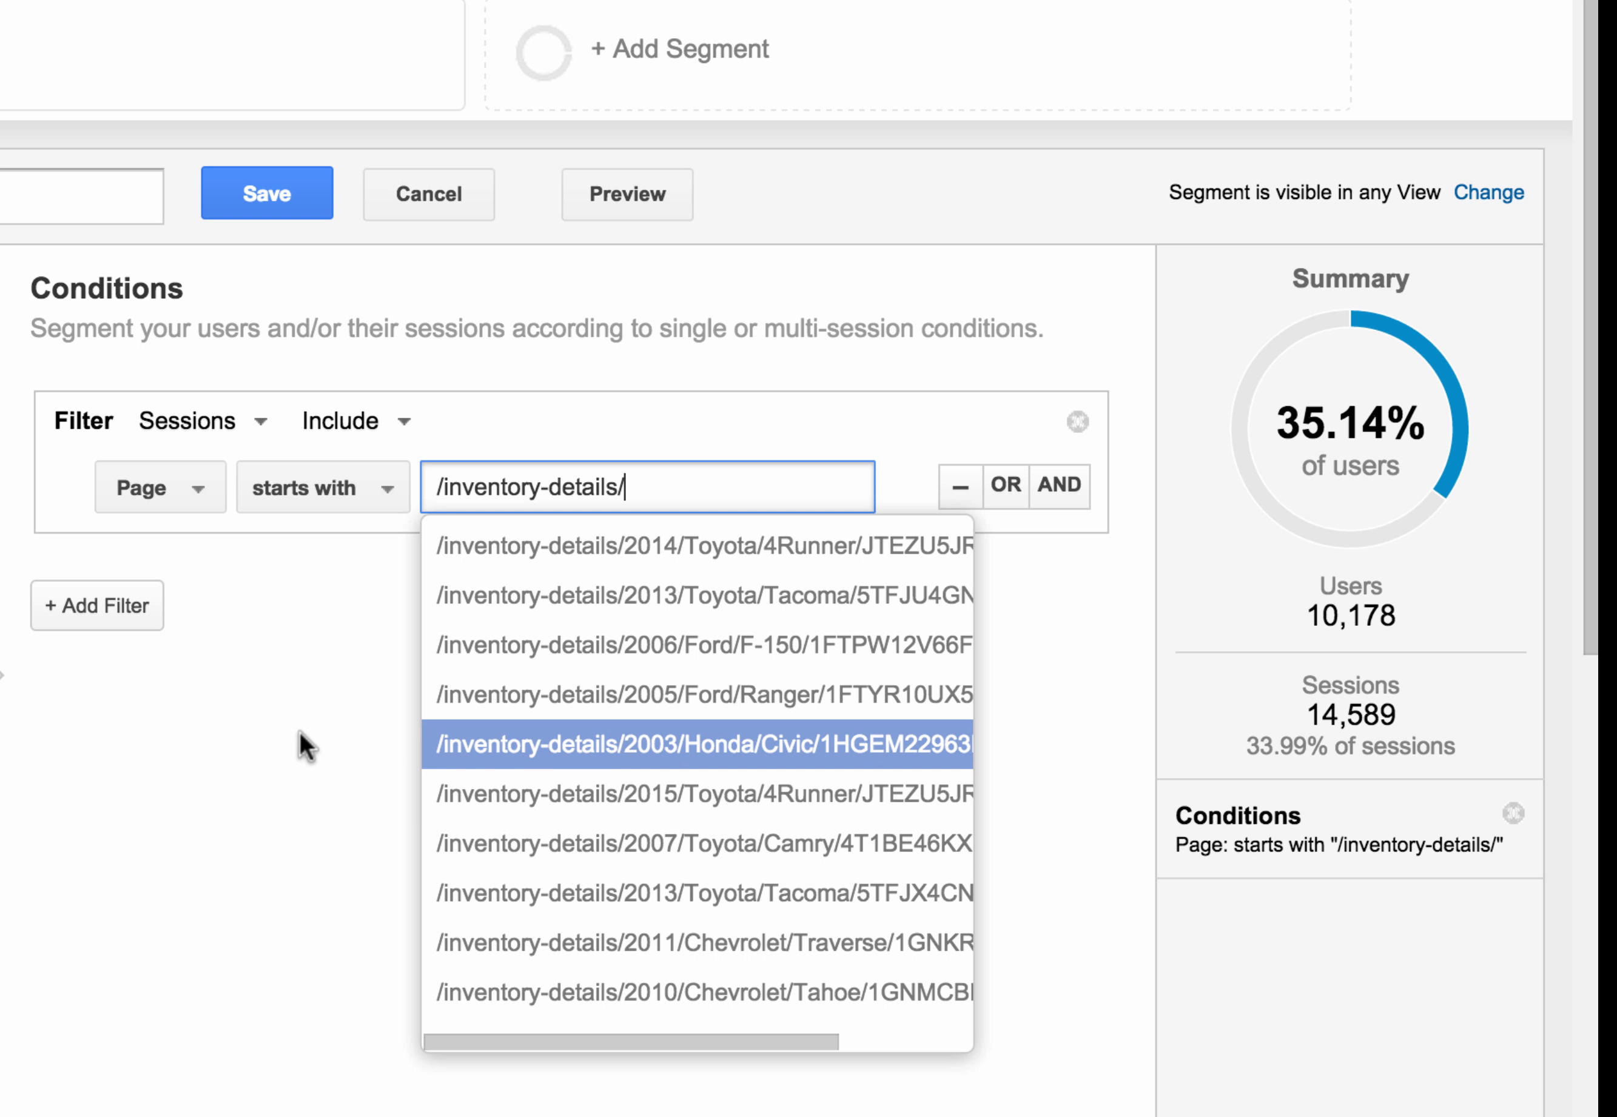
{"action": "left_click", "coordinate": [271, 739]}
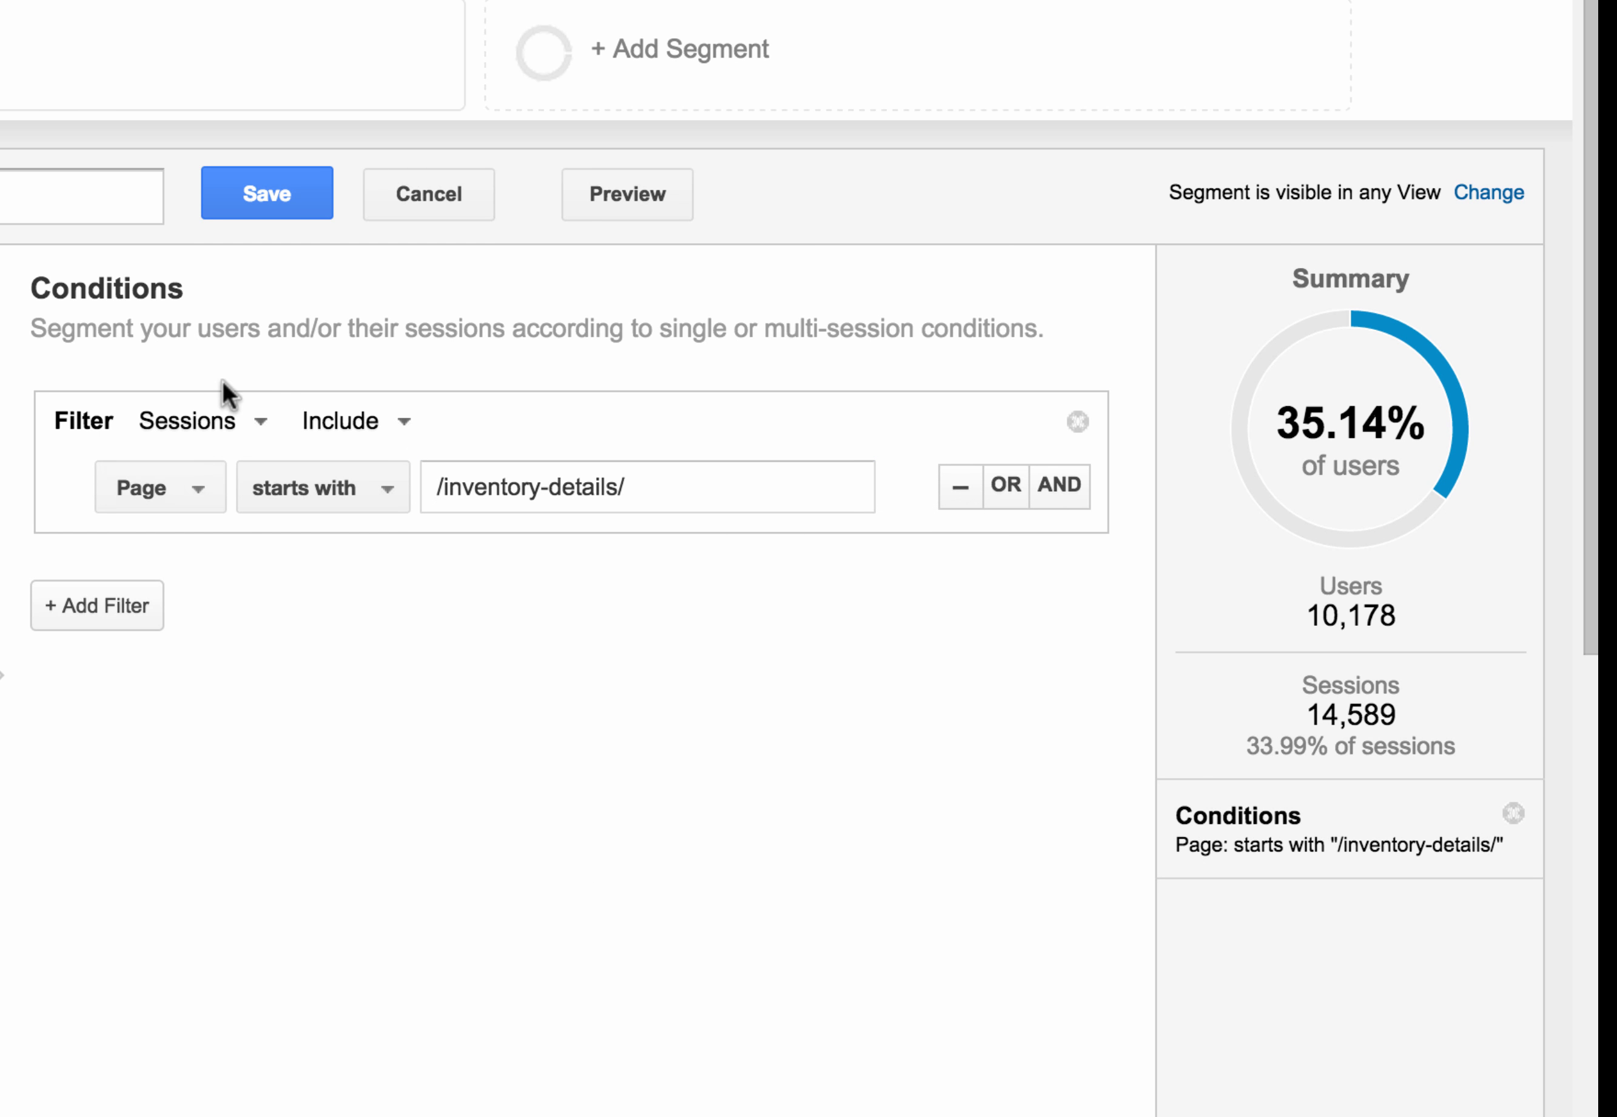
{"action": "left_click", "coordinate": [495, 239]}
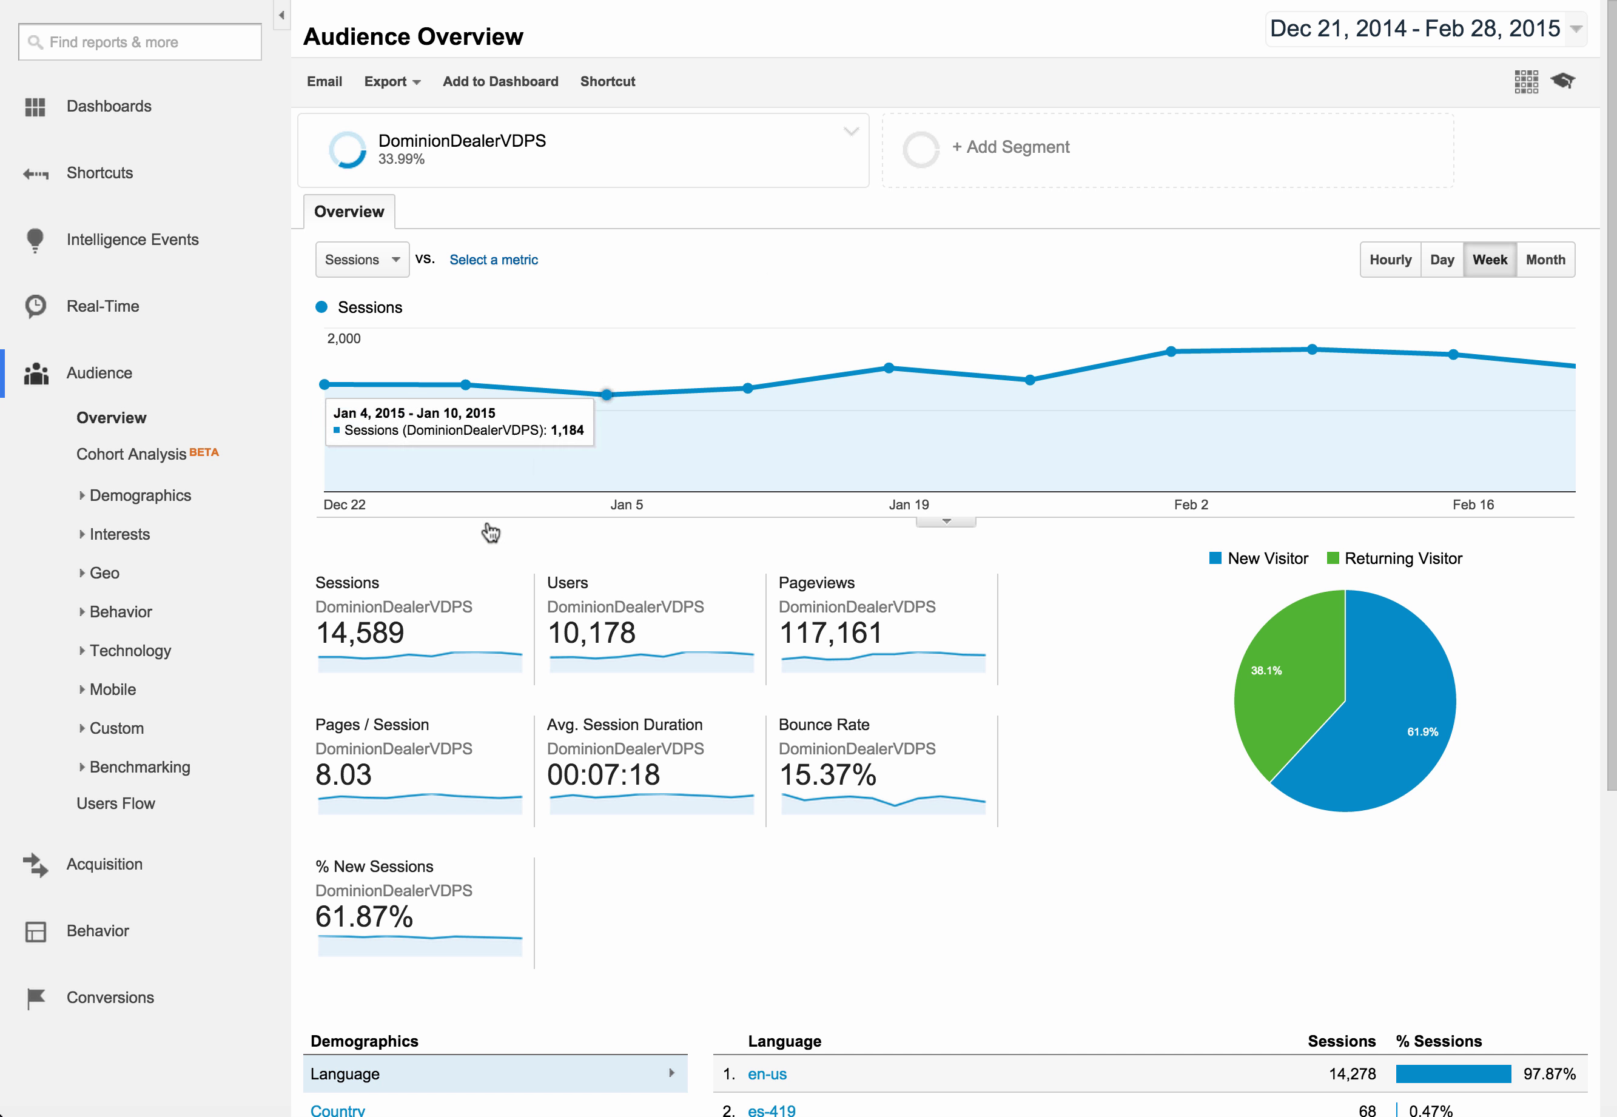
Check the Pages / Session metric, and remove the DominionDealerVDPS segment from the Audience Overview report
{"action": "left_click_drag", "start_coordinate": [377, 773], "coordinate": [316, 774]}
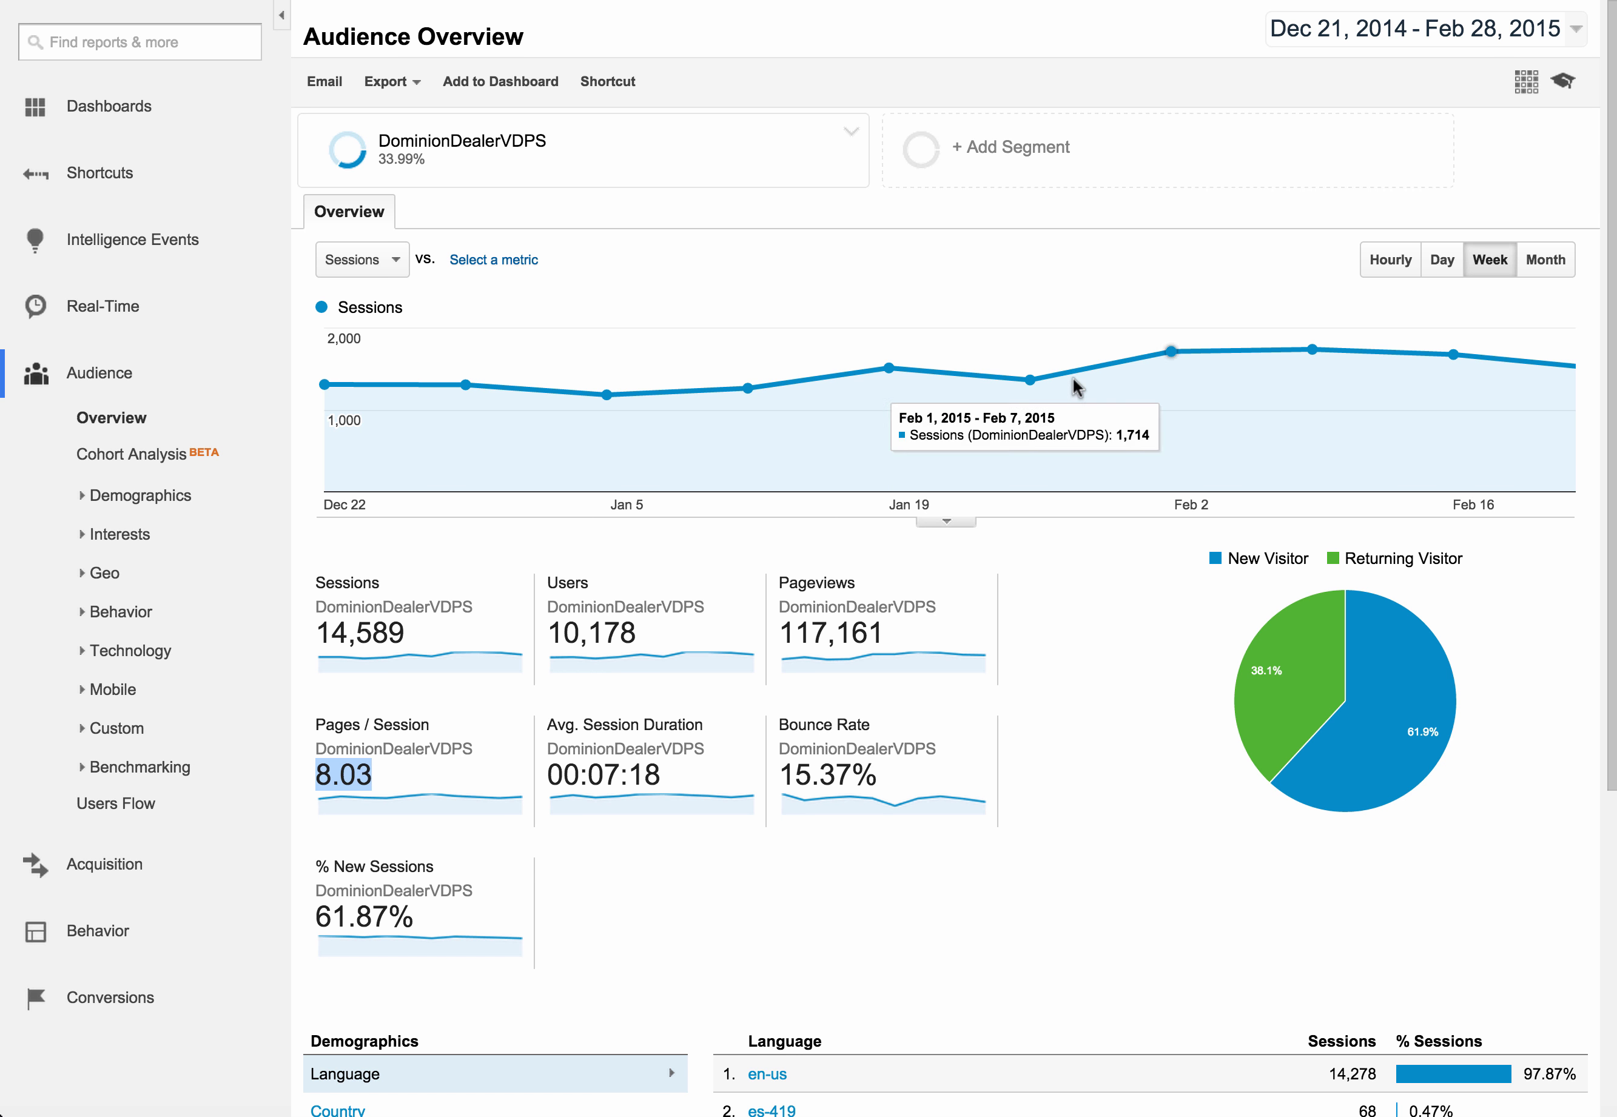
{"action": "left_click", "coordinate": [852, 132]}
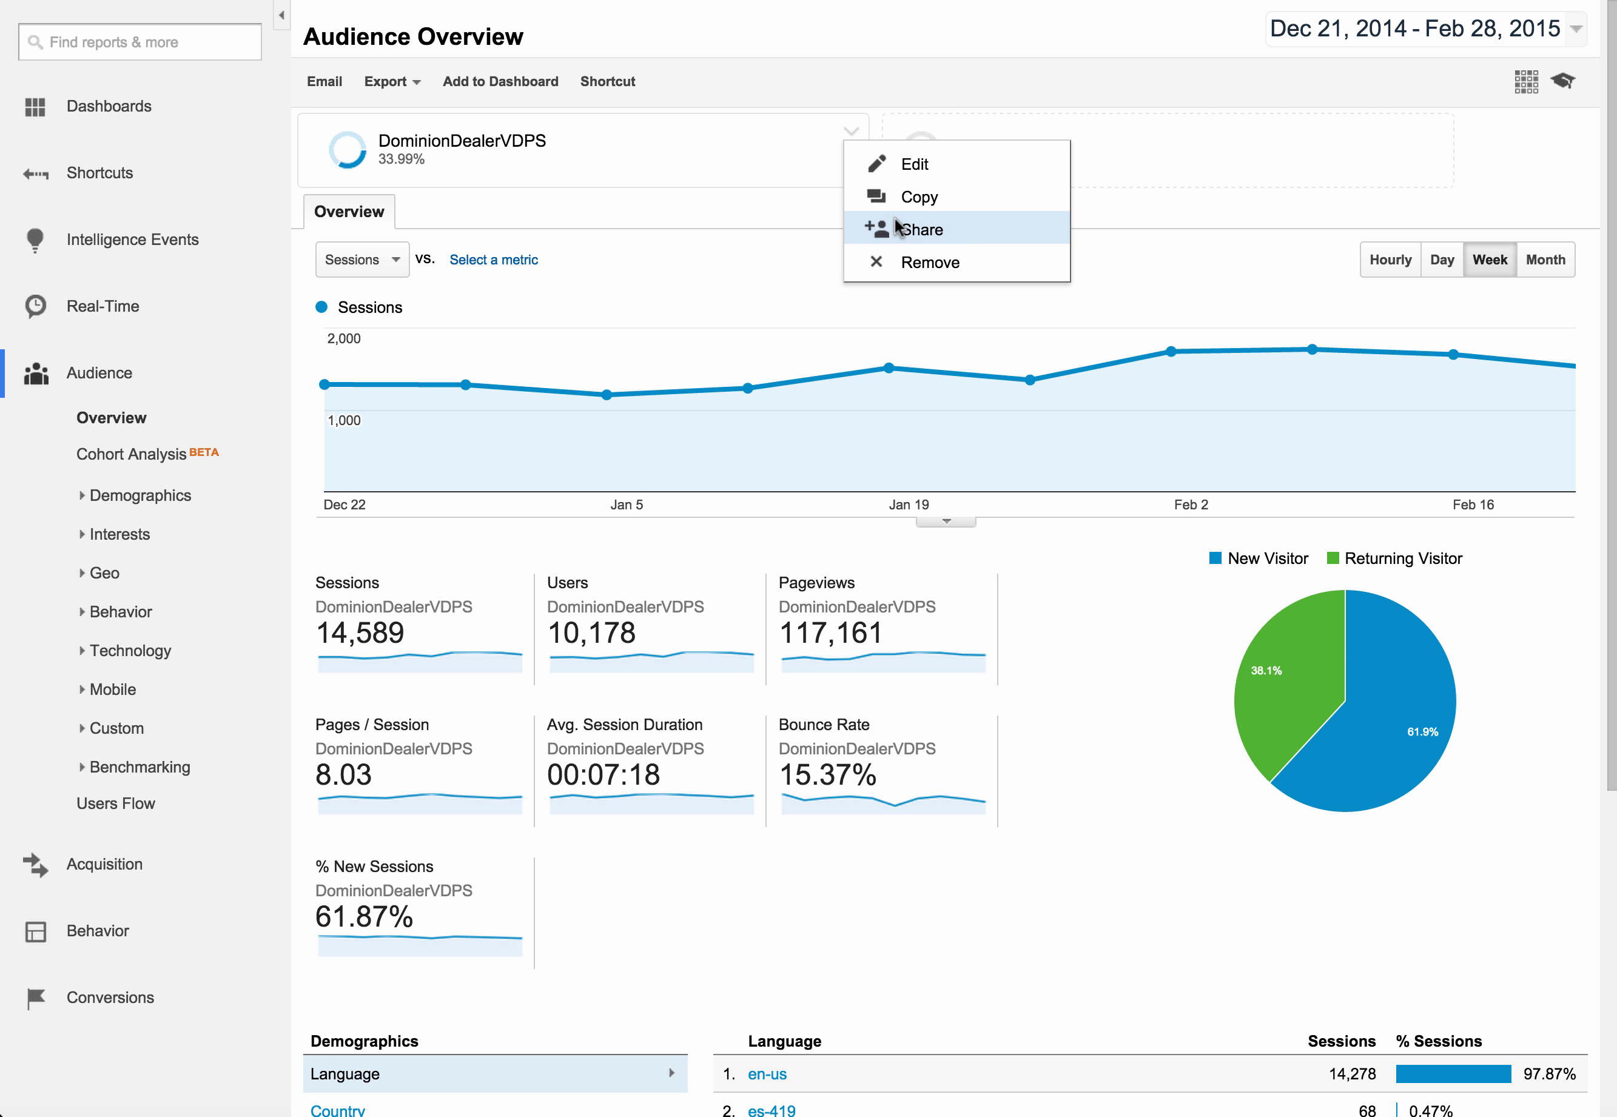
{"action": "left_click", "coordinate": [921, 263]}
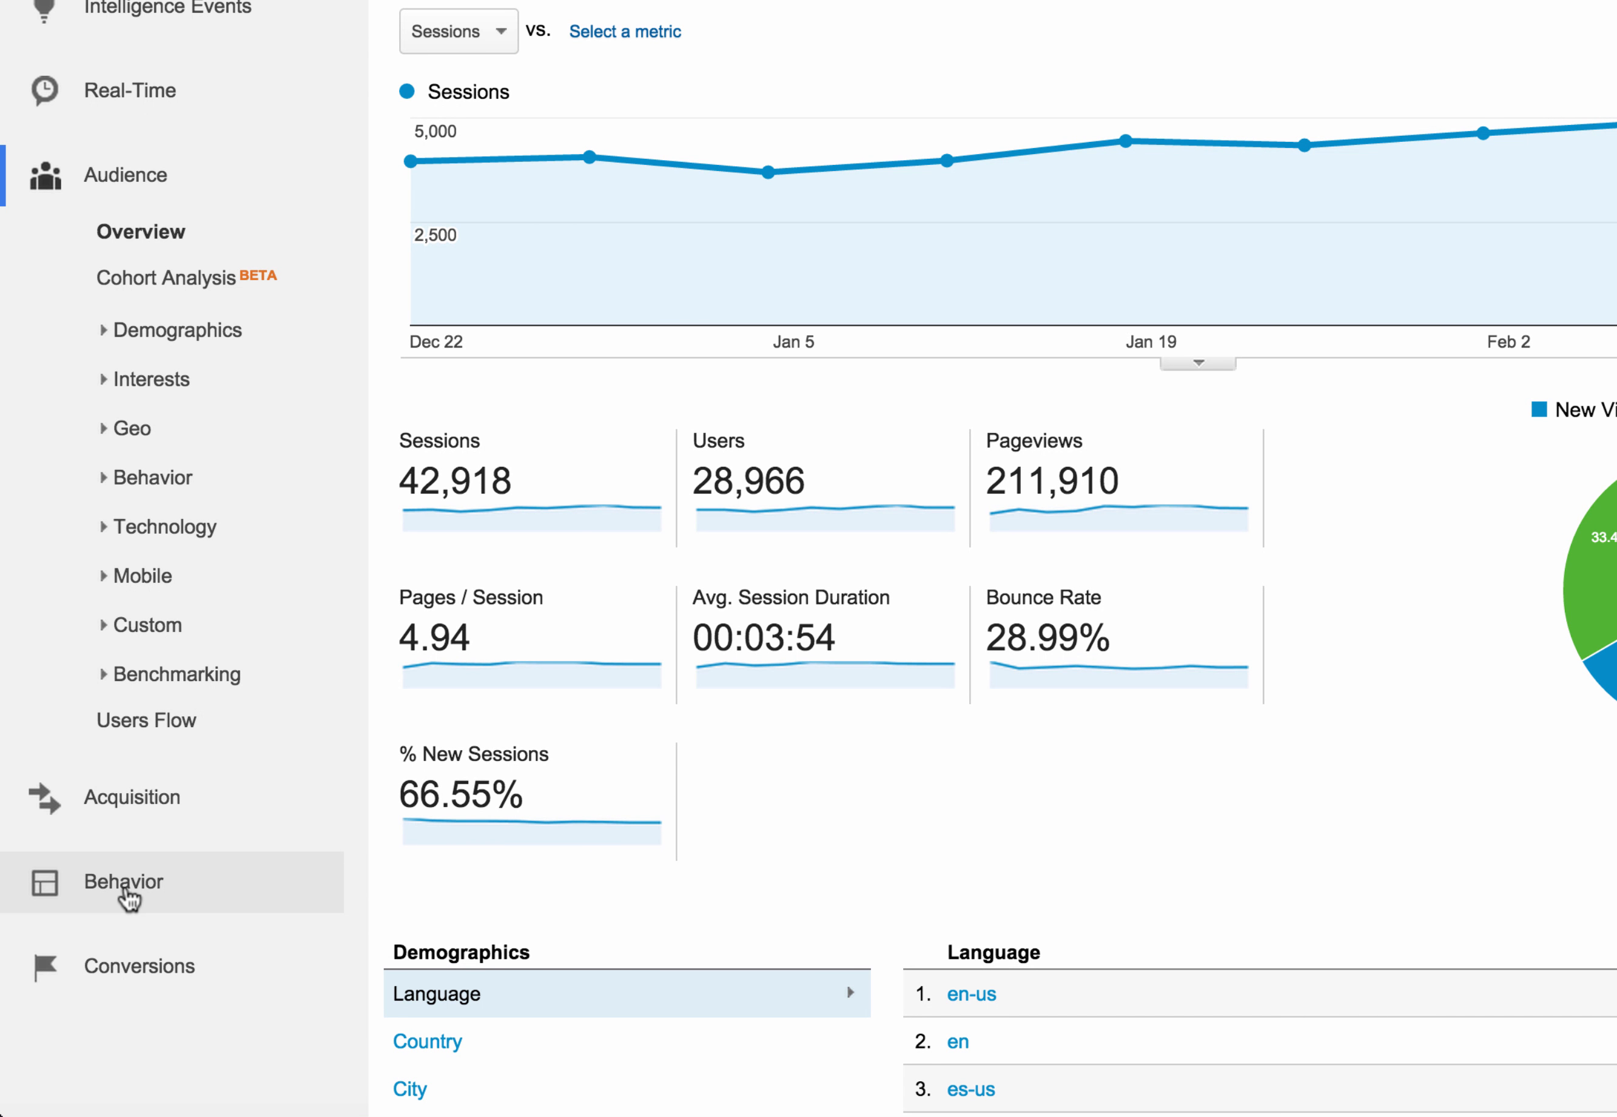
Open the All Pages report in the Site Content section of Behavior
{"action": "left_click", "coordinate": [110, 929]}
{"action": "scroll", "coordinate": [209, 787], "scroll_direction": "down", "scroll_amount": 5}
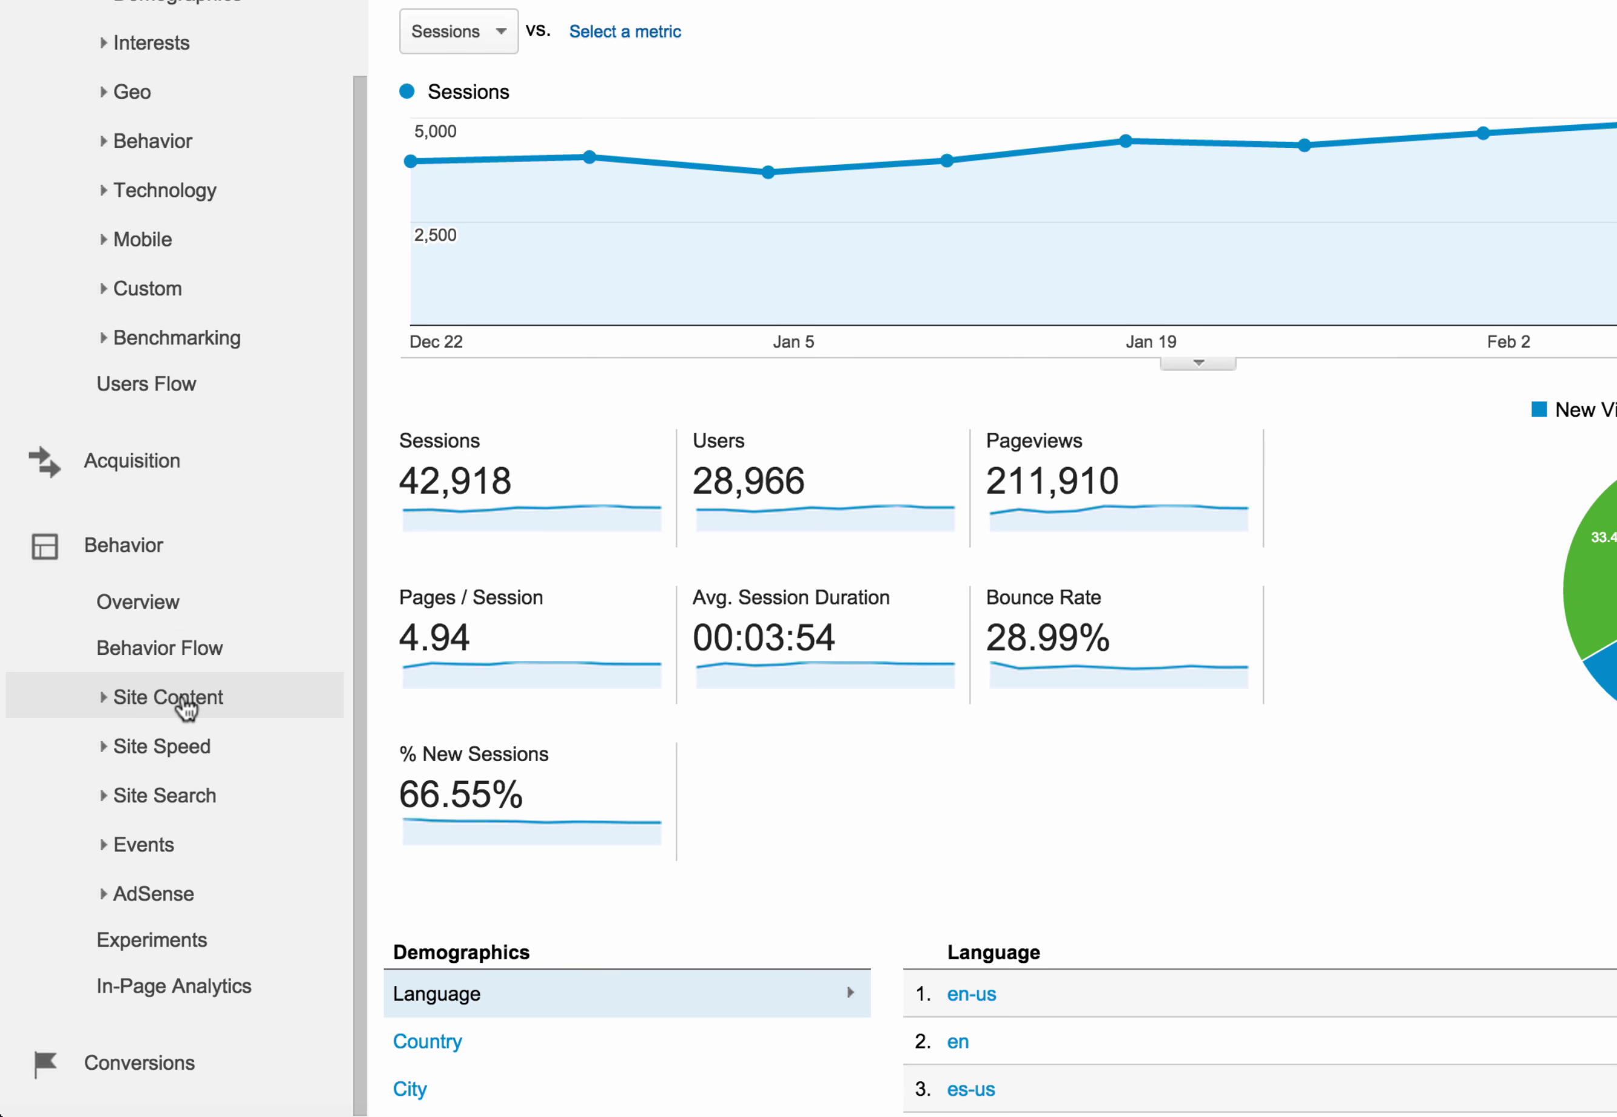
{"action": "left_click", "coordinate": [185, 708]}
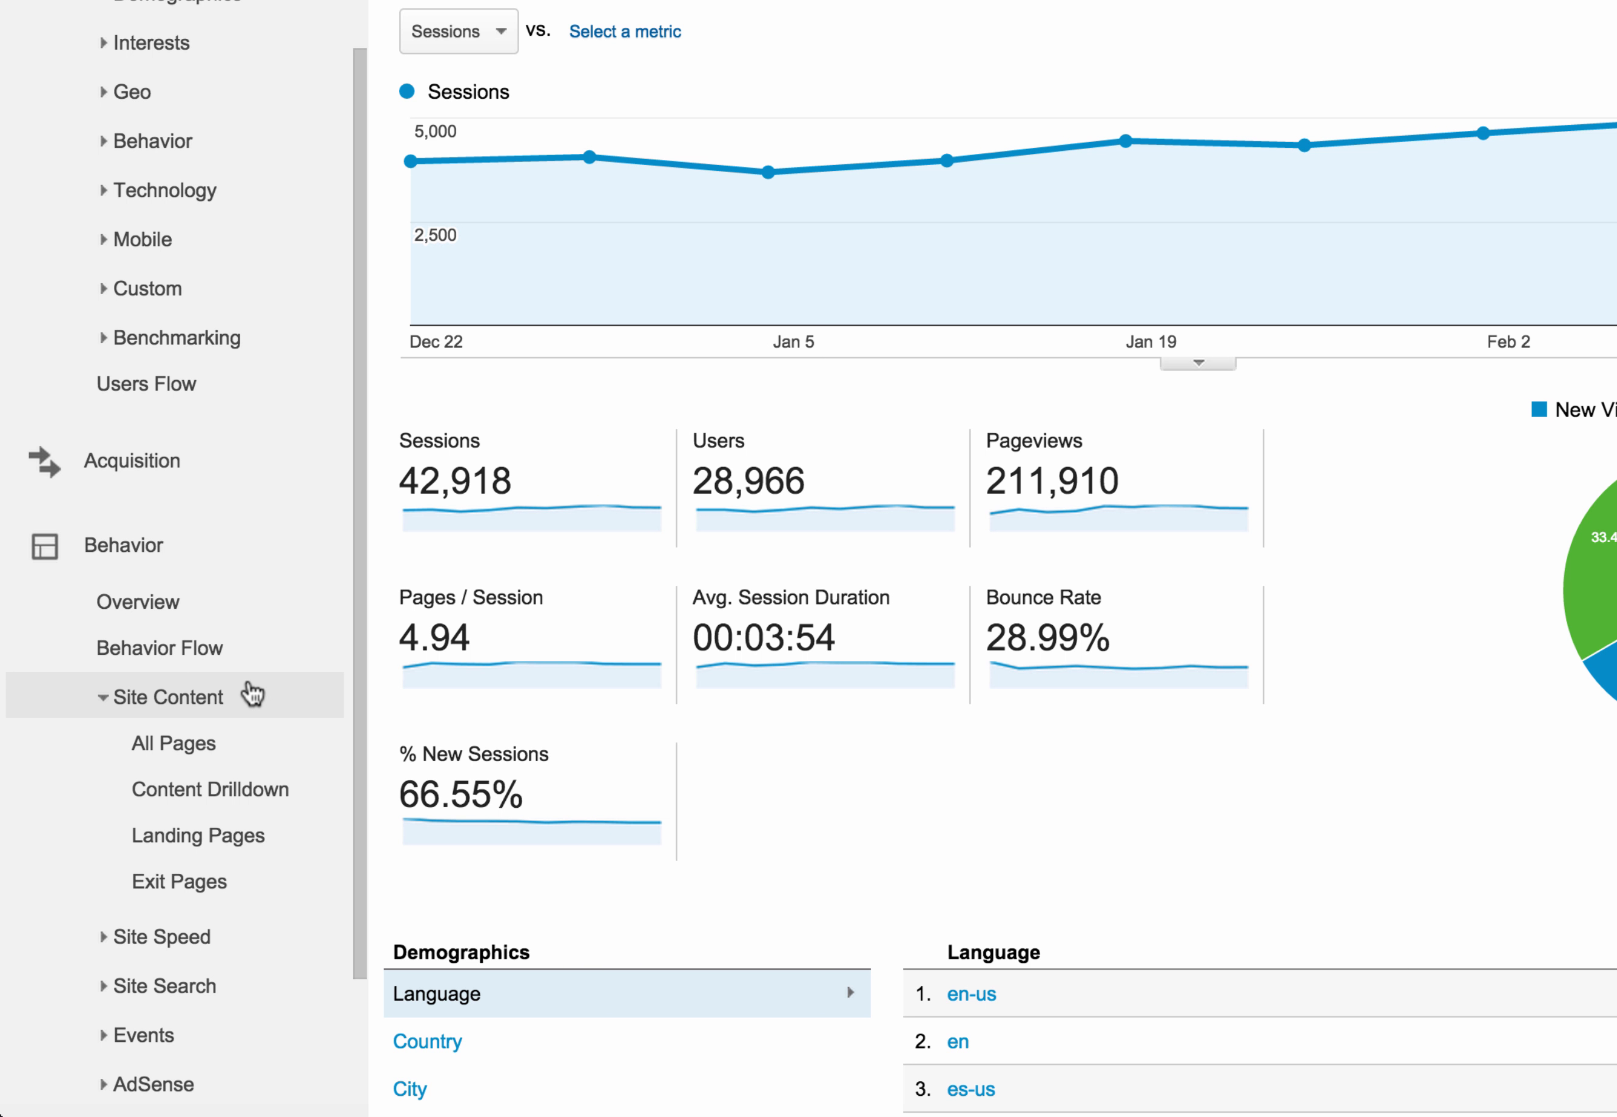
{"action": "left_click", "coordinate": [194, 750]}
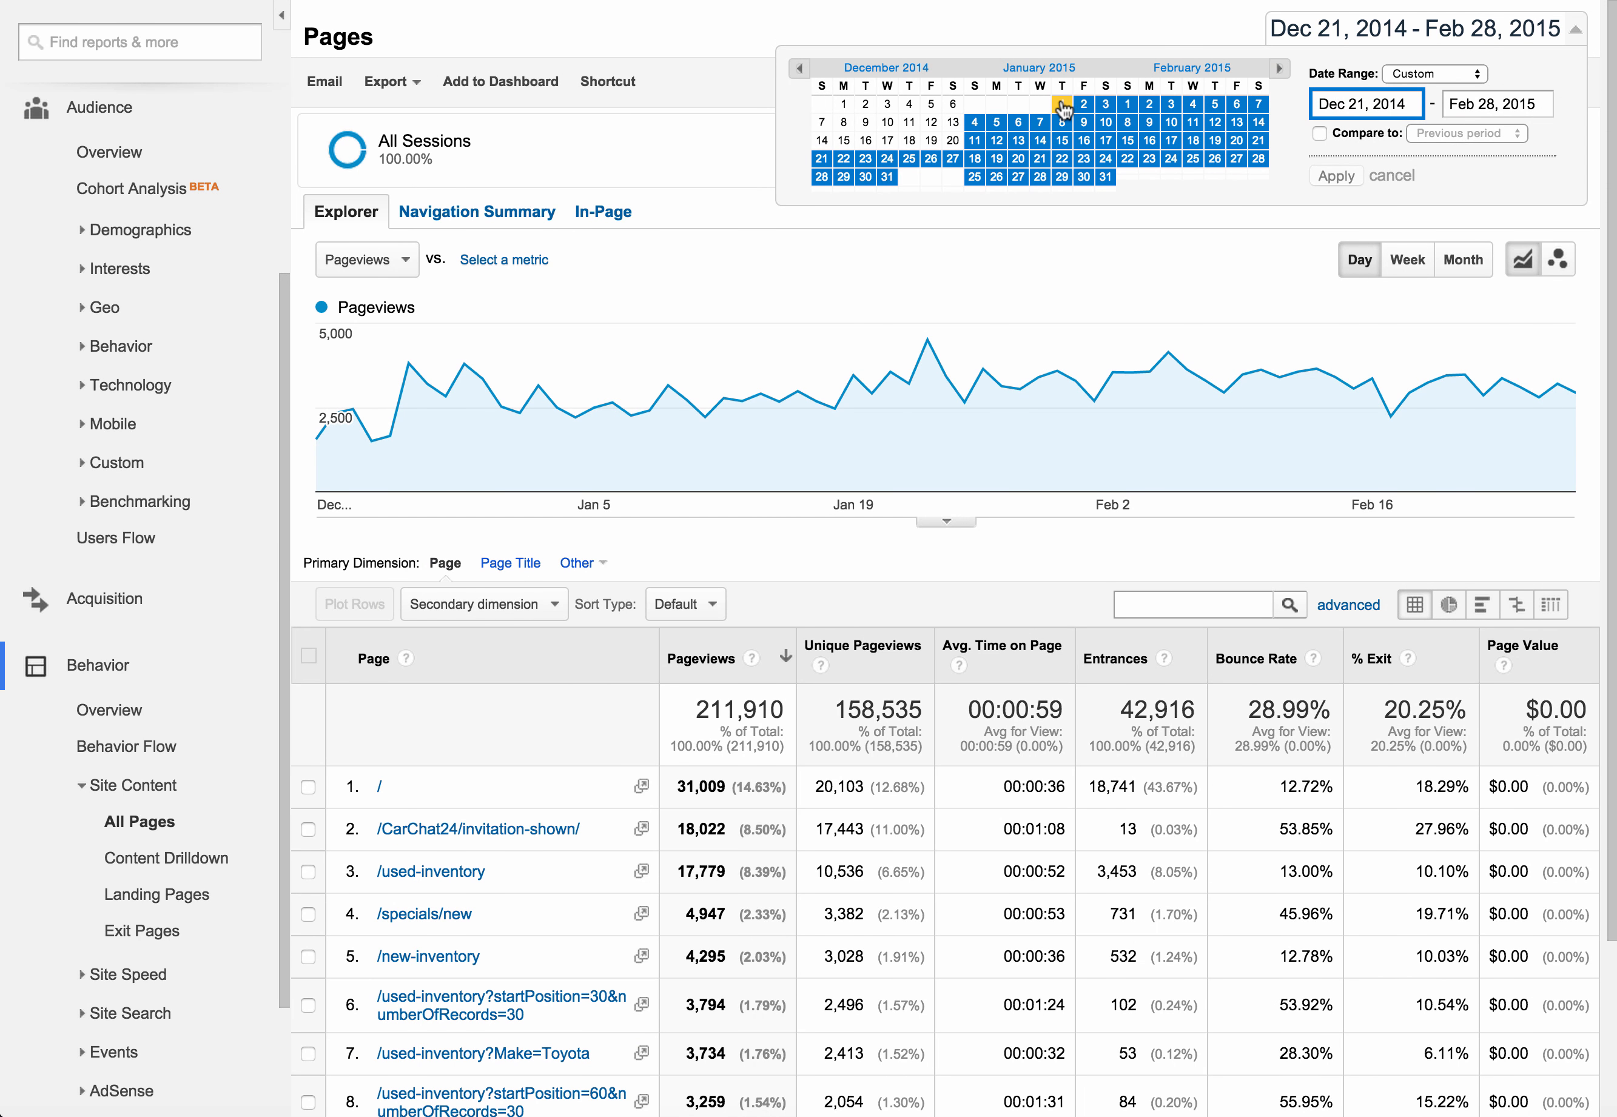
Set the report's date range to Jan 1, 2015 - Jan 31, 2015 and apply it
{"action": "left_click", "coordinate": [1062, 105]}
{"action": "left_click", "coordinate": [1106, 177]}
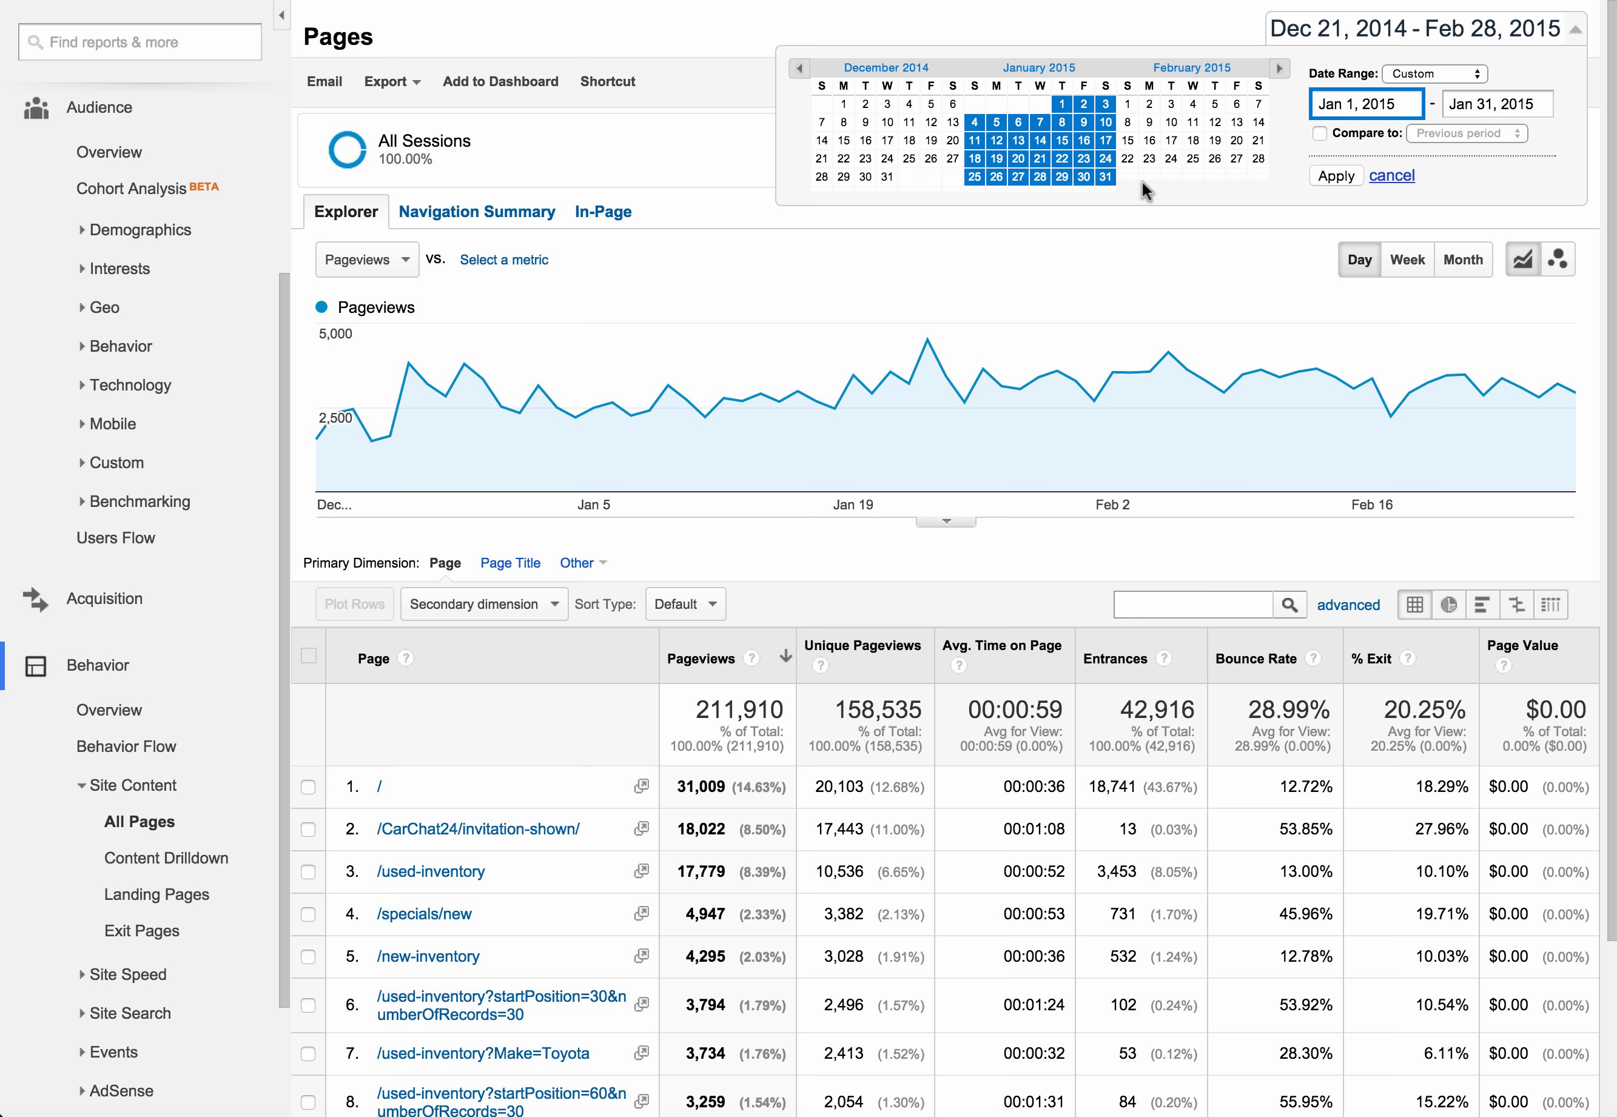
{"action": "left_click", "coordinate": [1325, 175]}
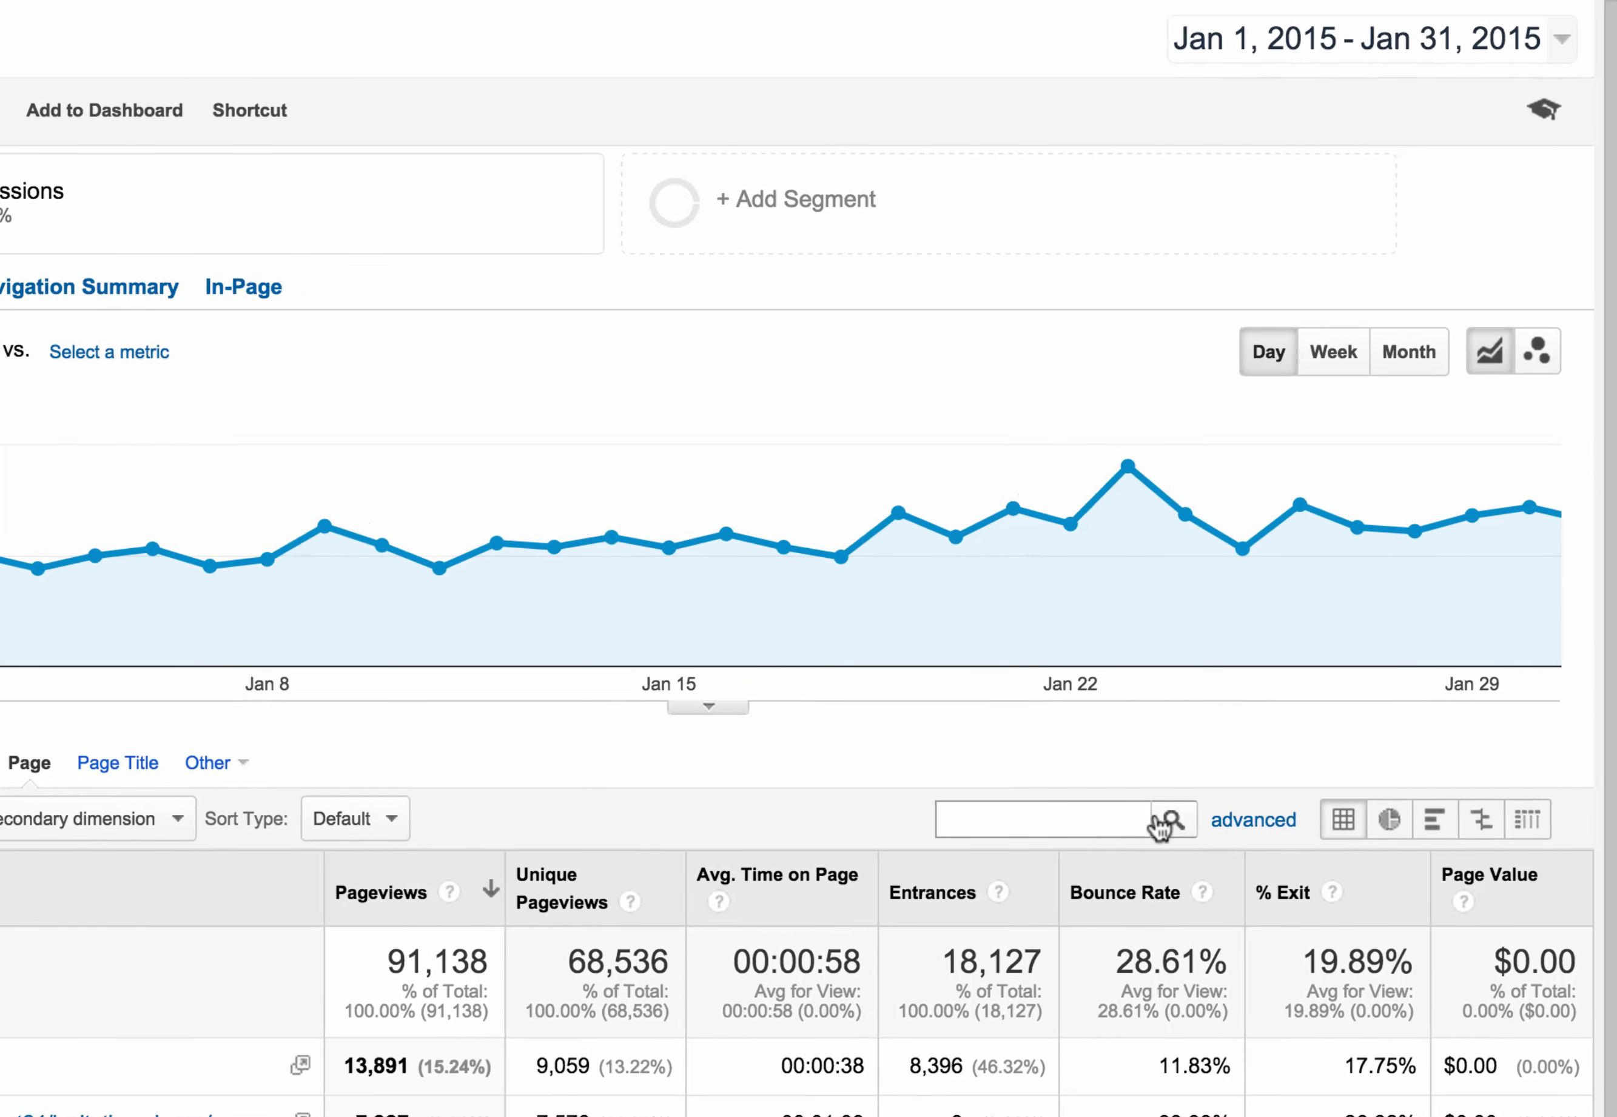
Filter the pages table to pages containing "/inventory-details/"
{"action": "left_click", "coordinate": [1154, 819]}
{"action": "type", "text": "/inventory-details/"}
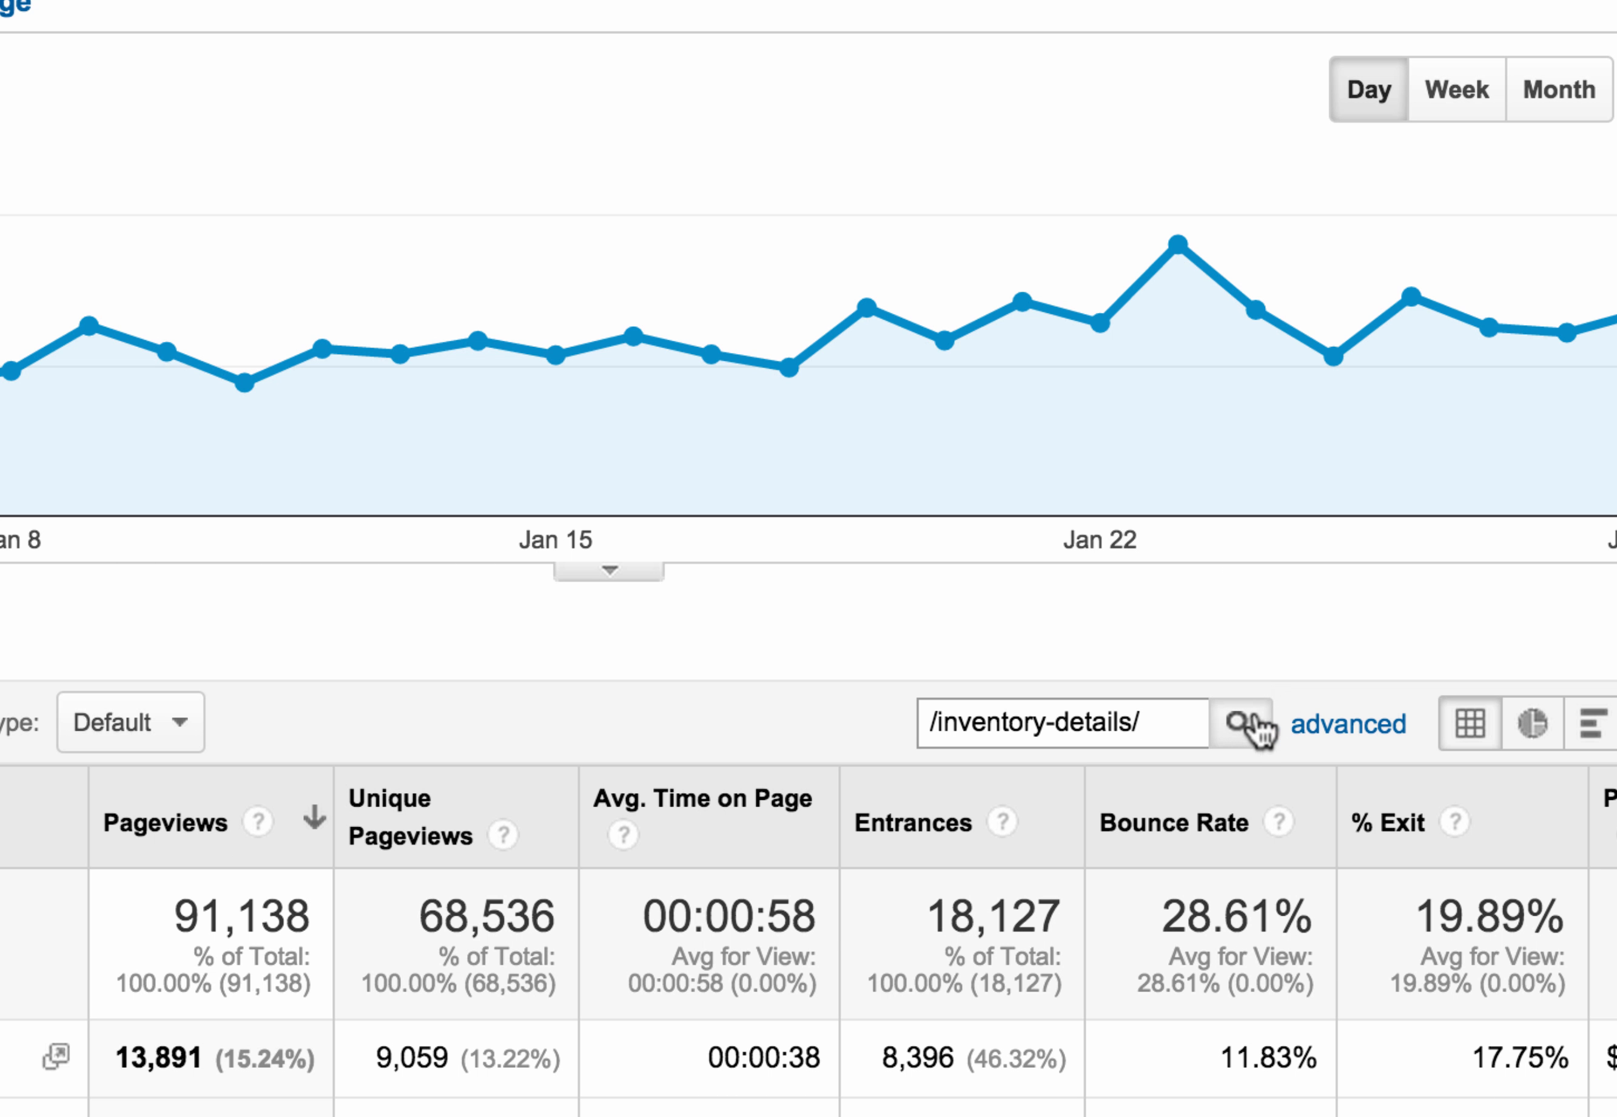
{"action": "left_click", "coordinate": [1243, 732]}
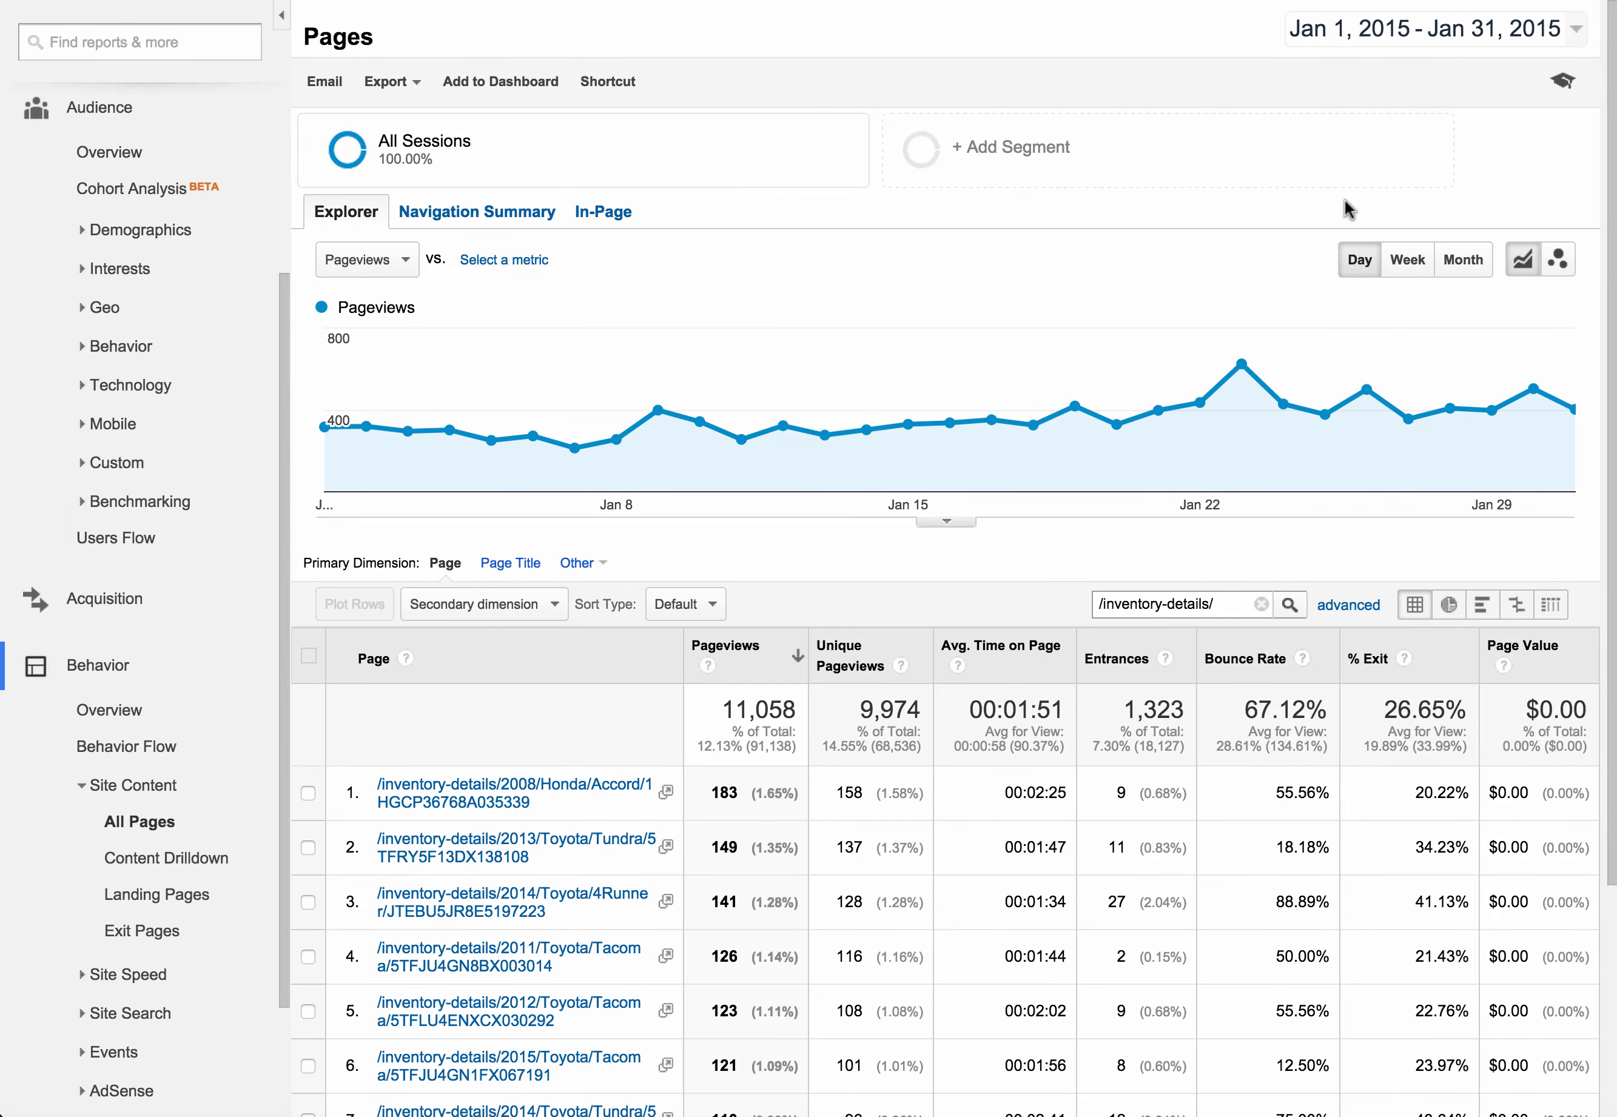
Change the report's date range to Feb 1, 2015 - Feb 28, 2015 and review the filtered vehicle pages
{"action": "left_click", "coordinate": [1364, 37]}
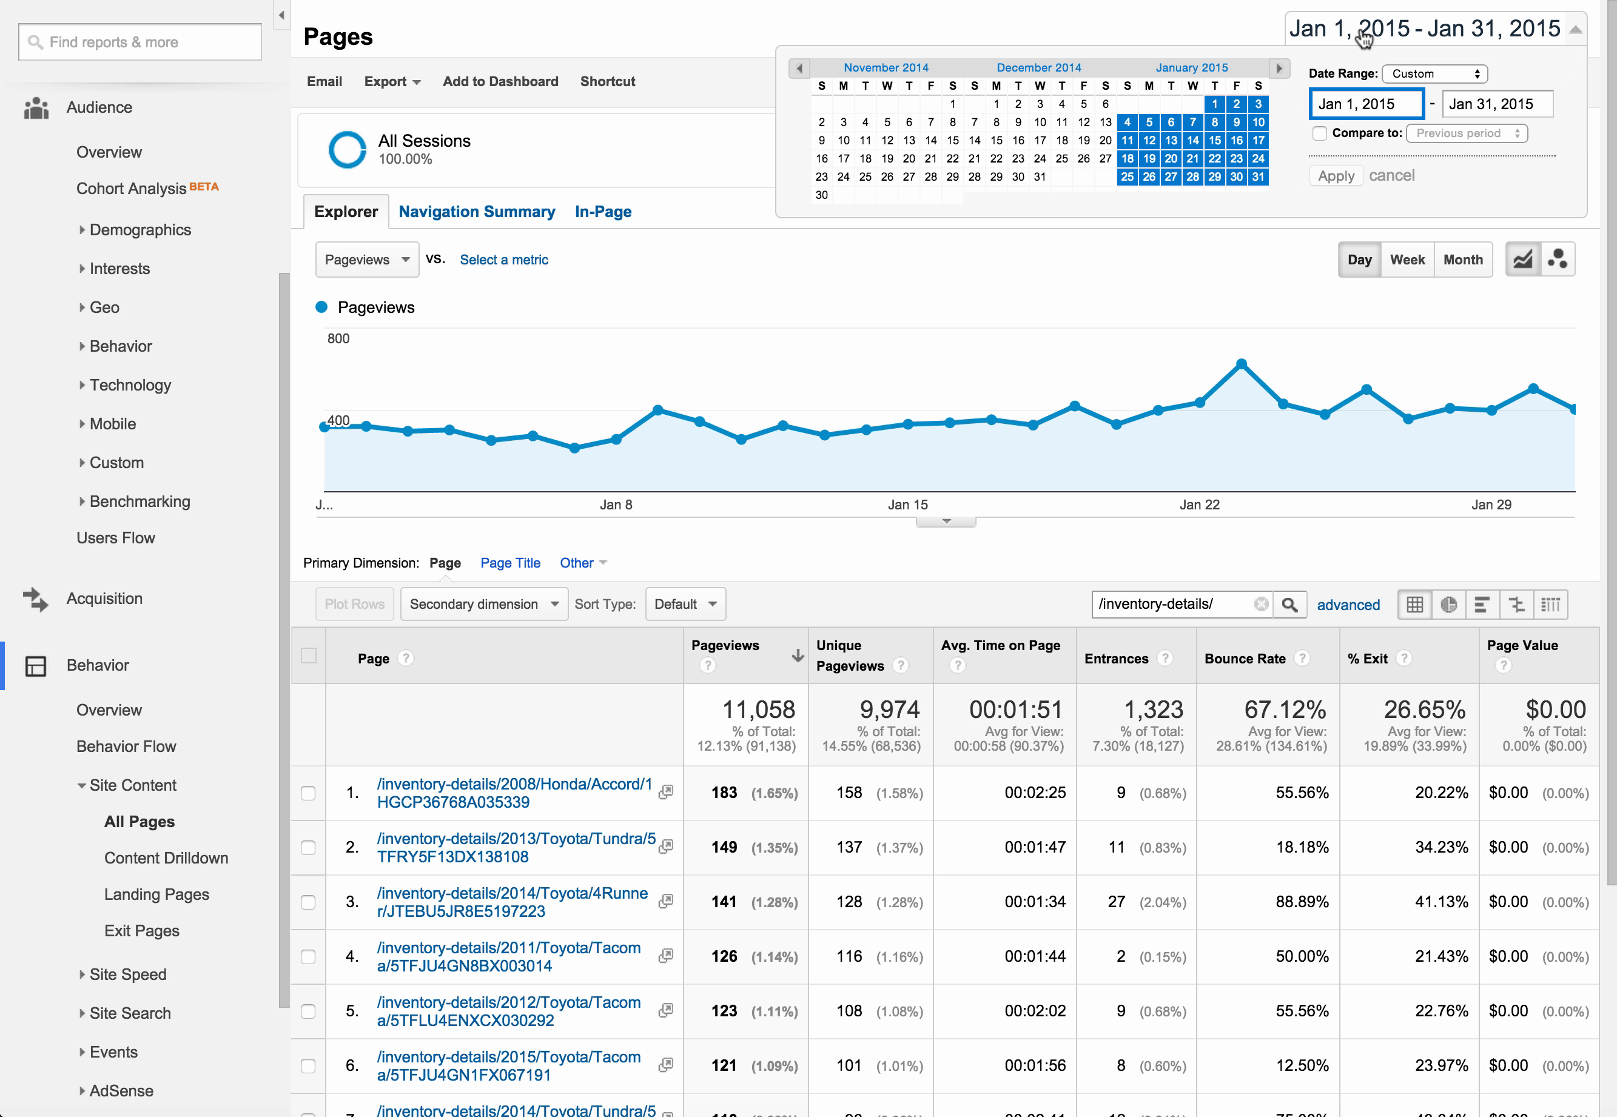
{"action": "left_click", "coordinate": [1280, 68]}
{"action": "left_click", "coordinate": [1127, 103]}
{"action": "left_click", "coordinate": [1259, 159]}
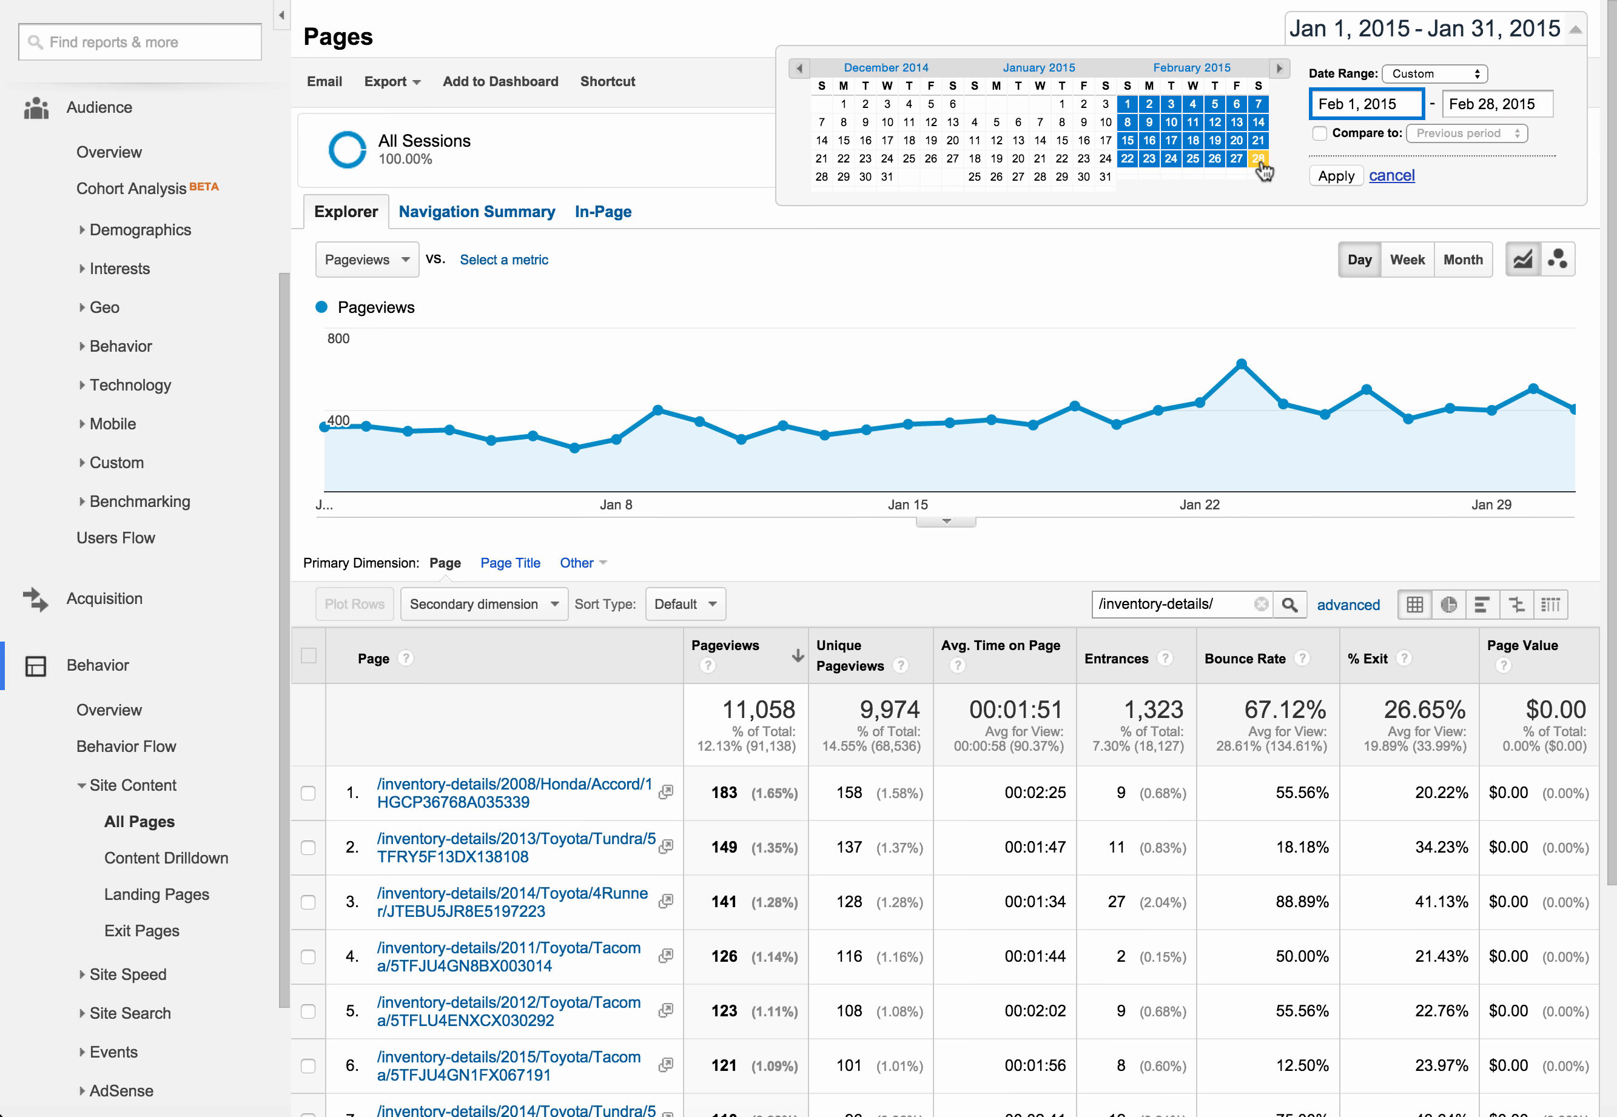
{"action": "left_click", "coordinate": [1336, 176]}
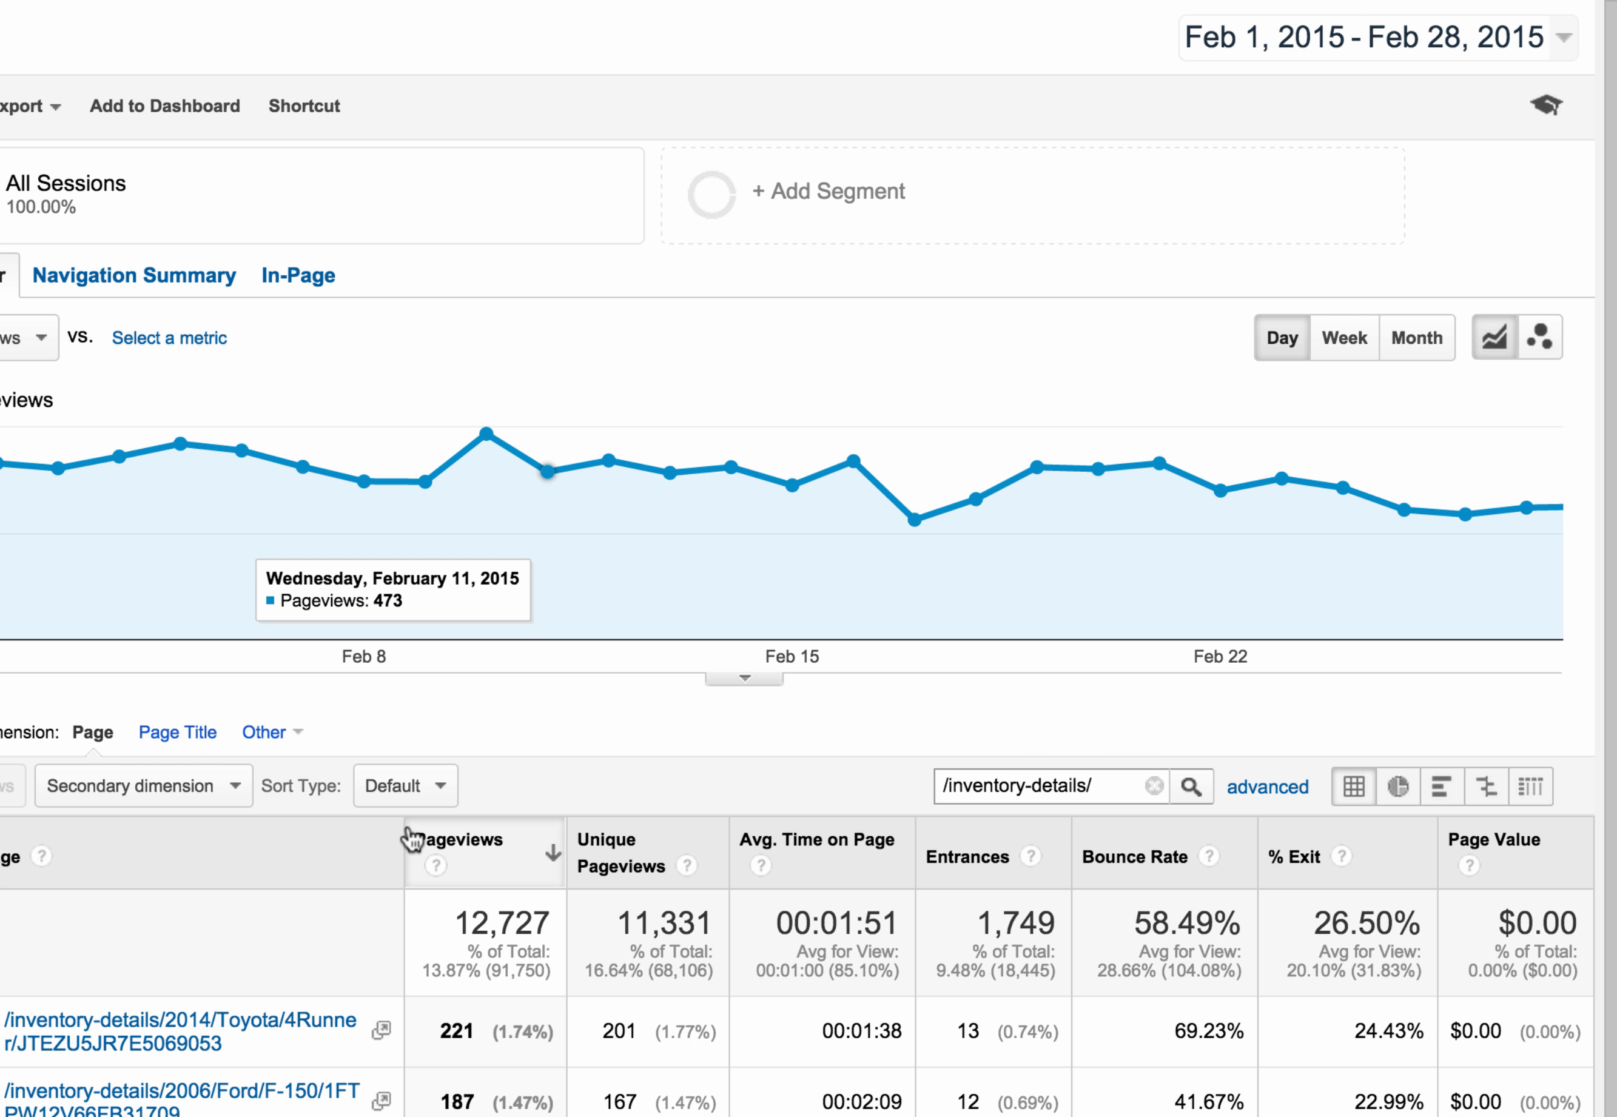
{"action": "scroll", "coordinate": [404, 833], "scroll_direction": "down", "scroll_amount": 1}
{"action": "scroll", "coordinate": [406, 845], "scroll_direction": "down", "scroll_amount": 4}
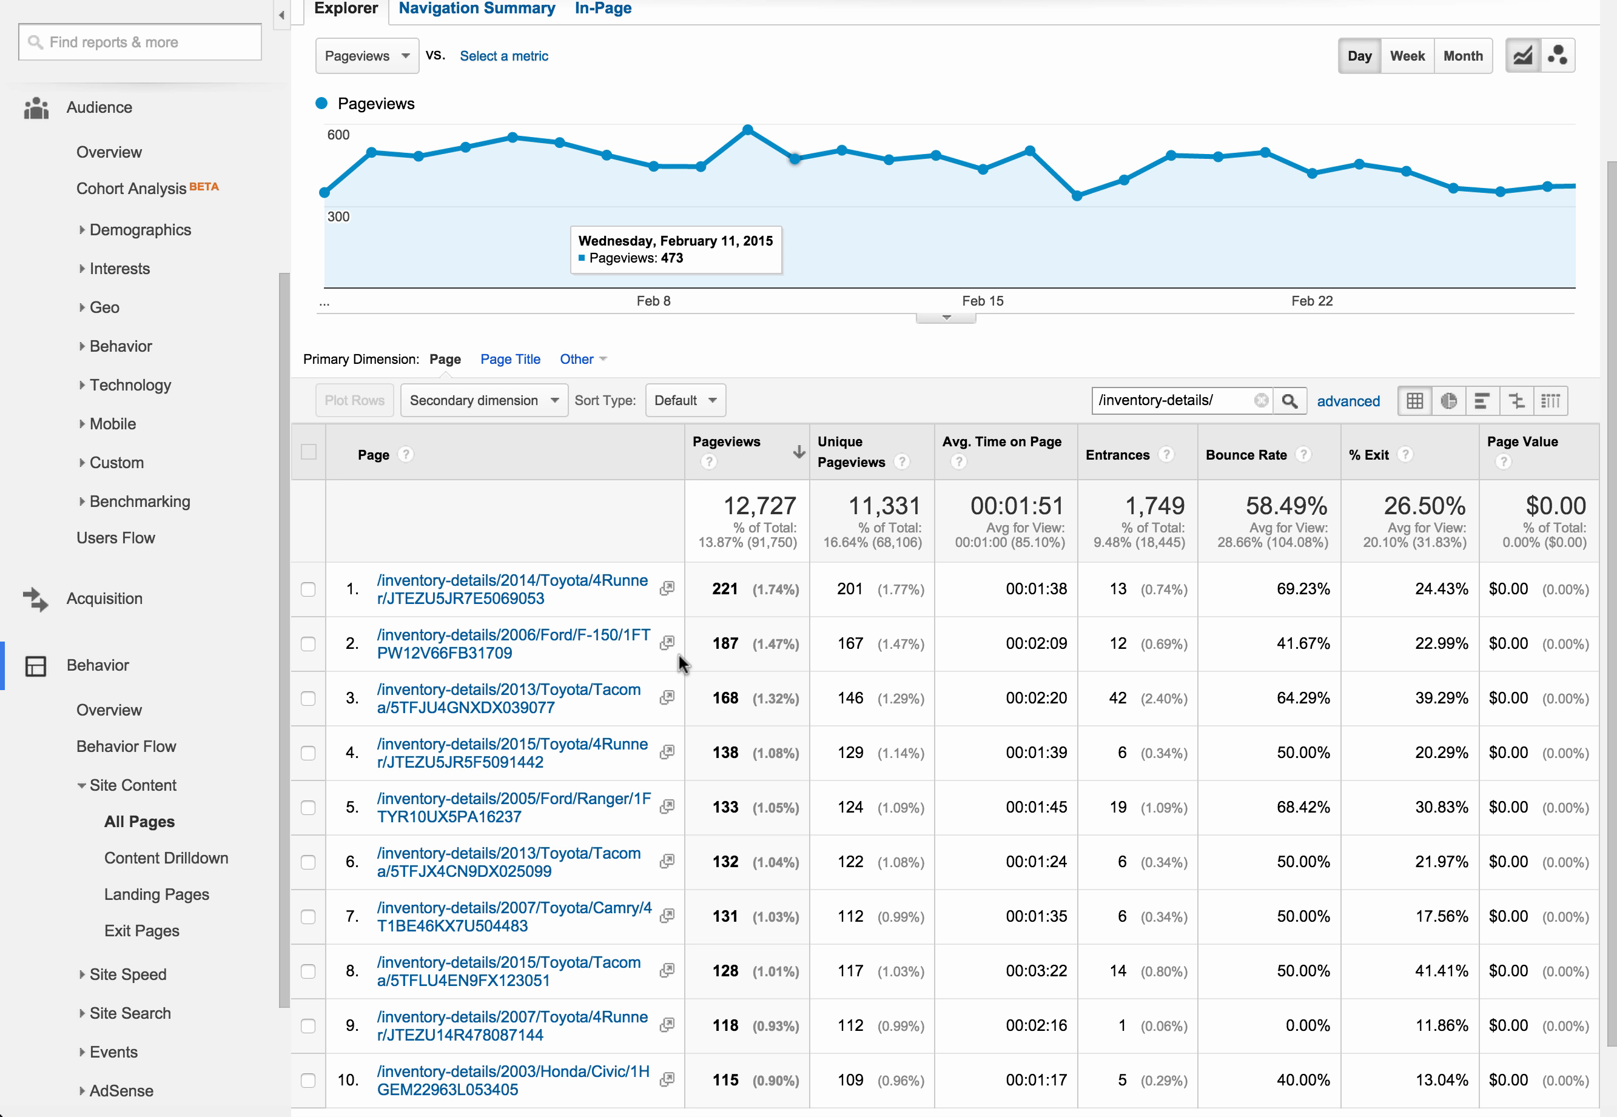
{"action": "scroll", "coordinate": [632, 656], "scroll_direction": "up", "scroll_amount": 3}
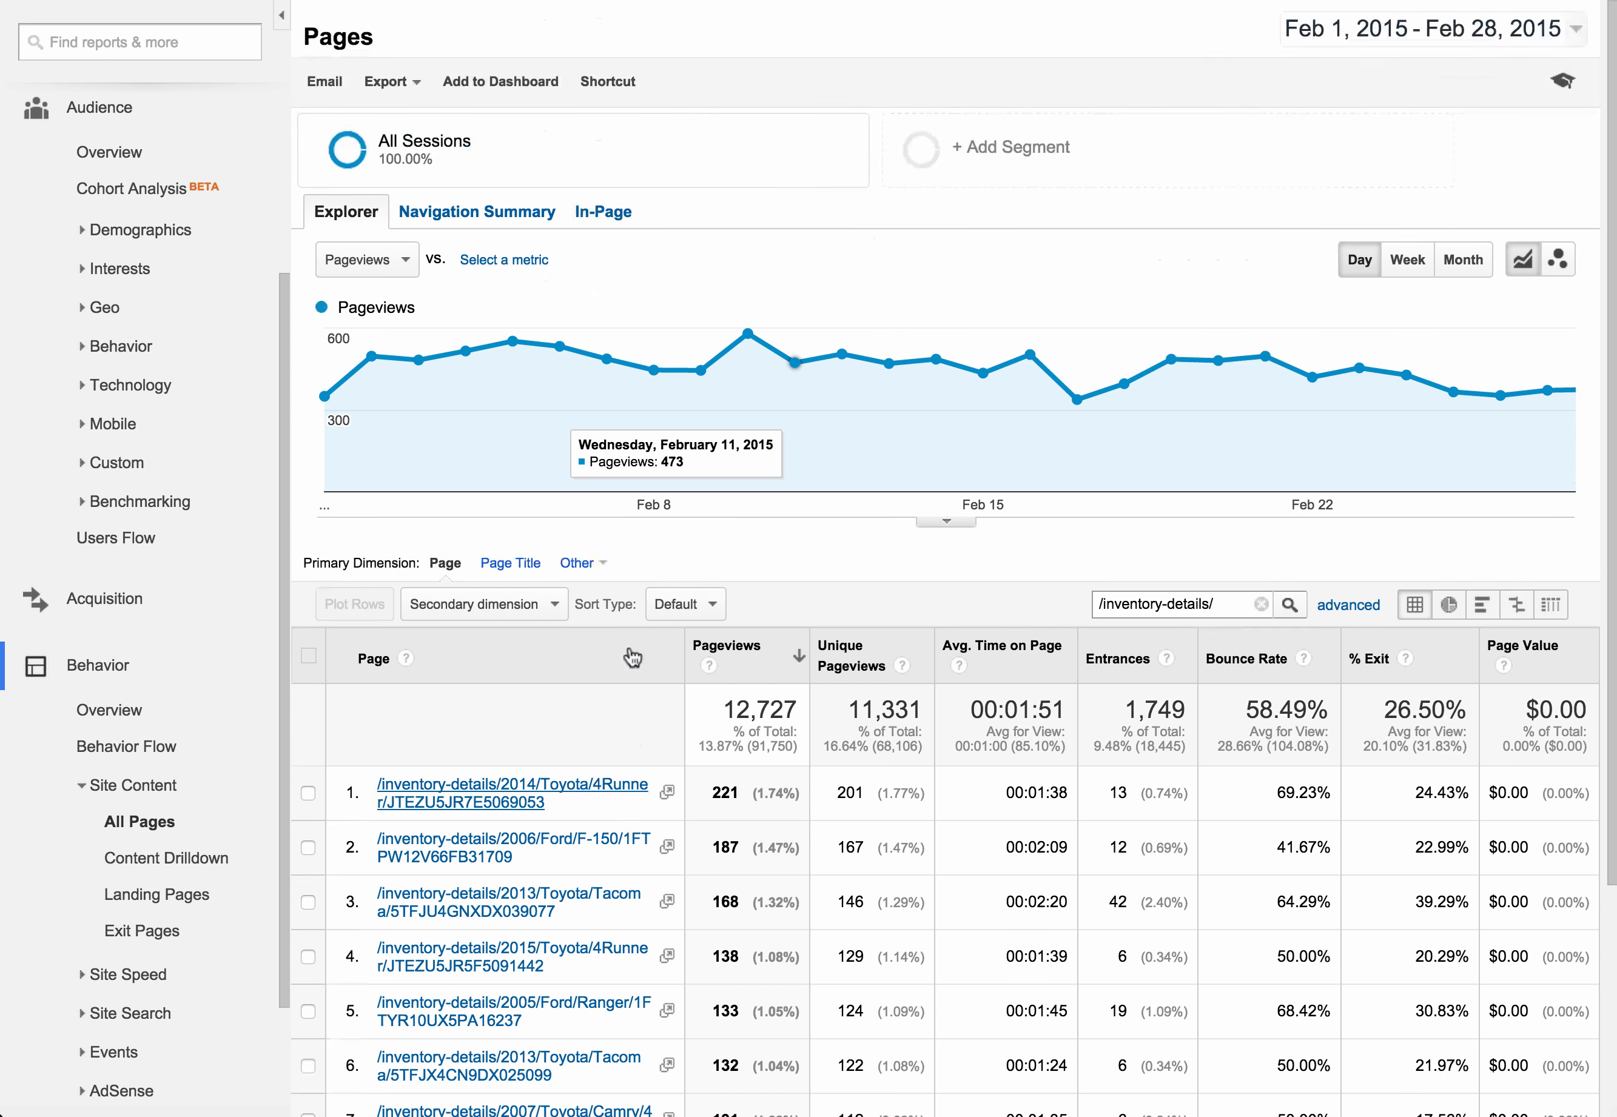